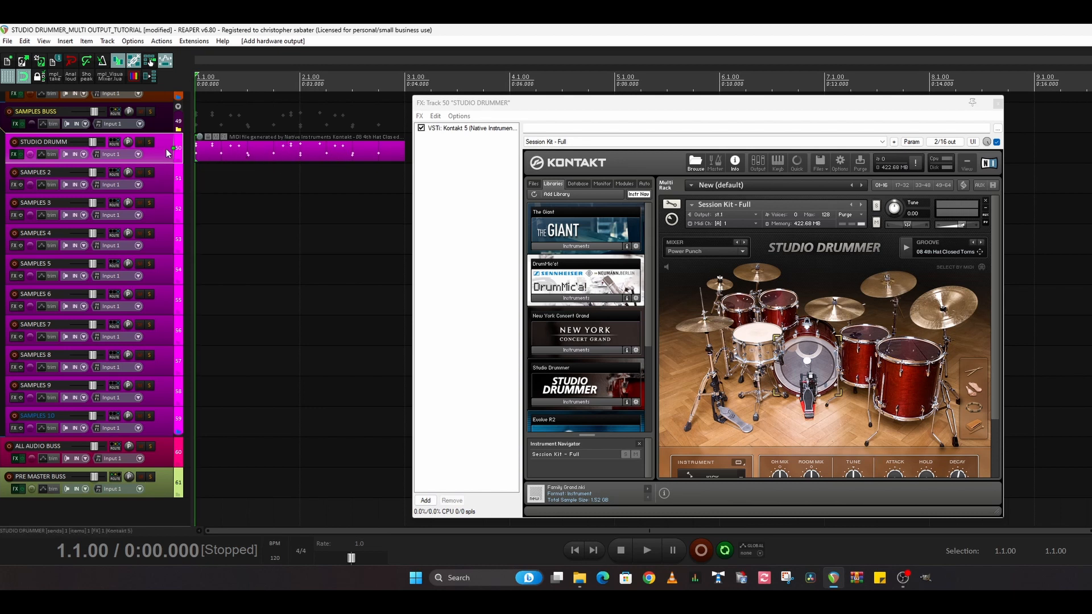
- Play back the STUDIO DRUMMER MIDI pattern and look over the Session Kit's drum controls in Kontakt
{"action": "key", "text": "space"}
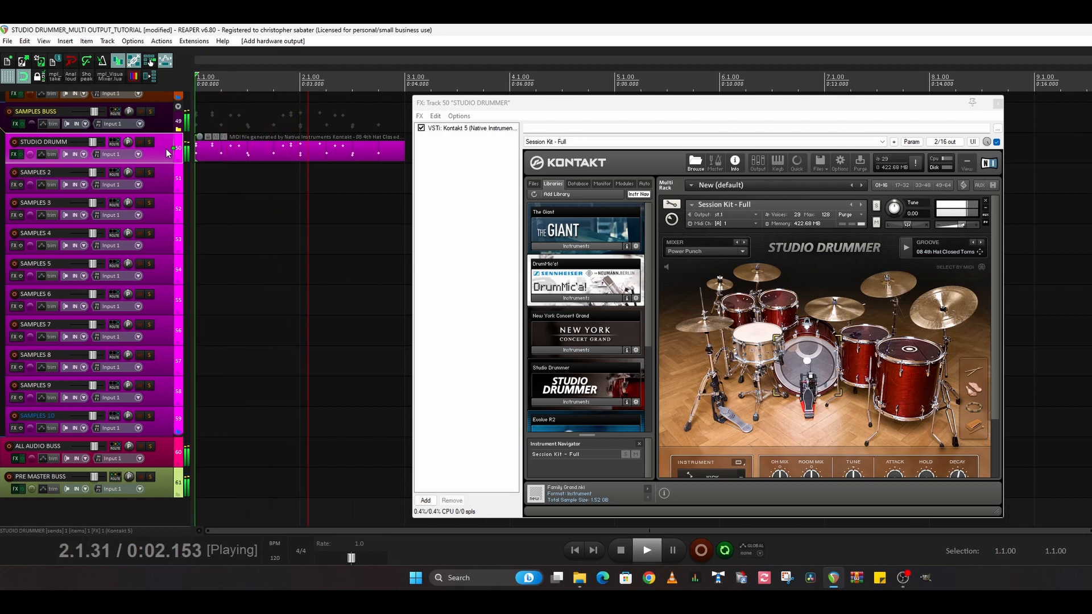
{"action": "key", "text": "space"}
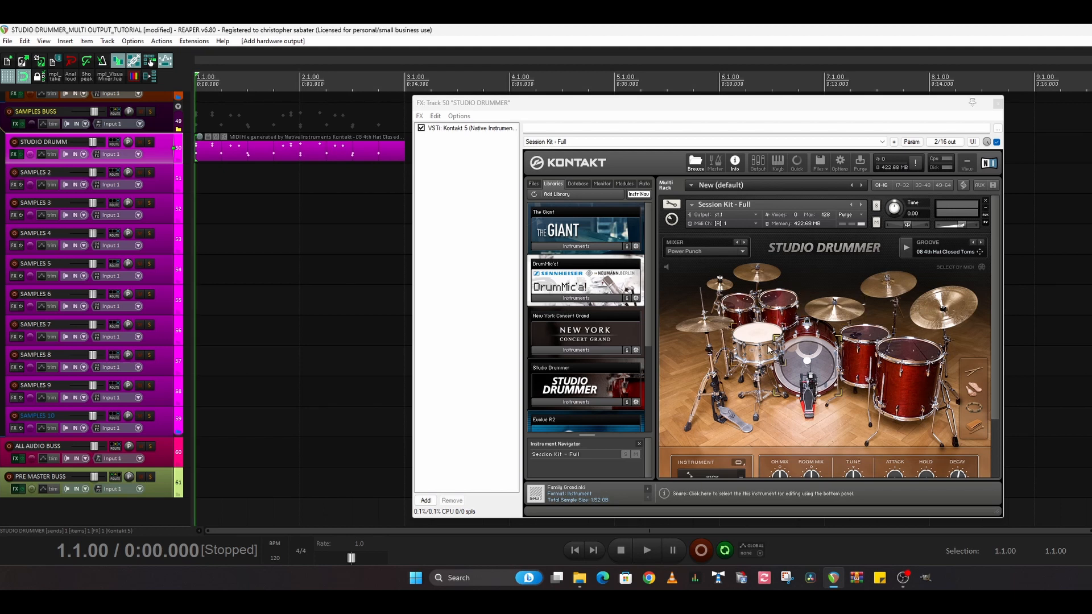
{"action": "scroll", "coordinate": [736, 337], "scroll_direction": "down", "scroll_amount": 4}
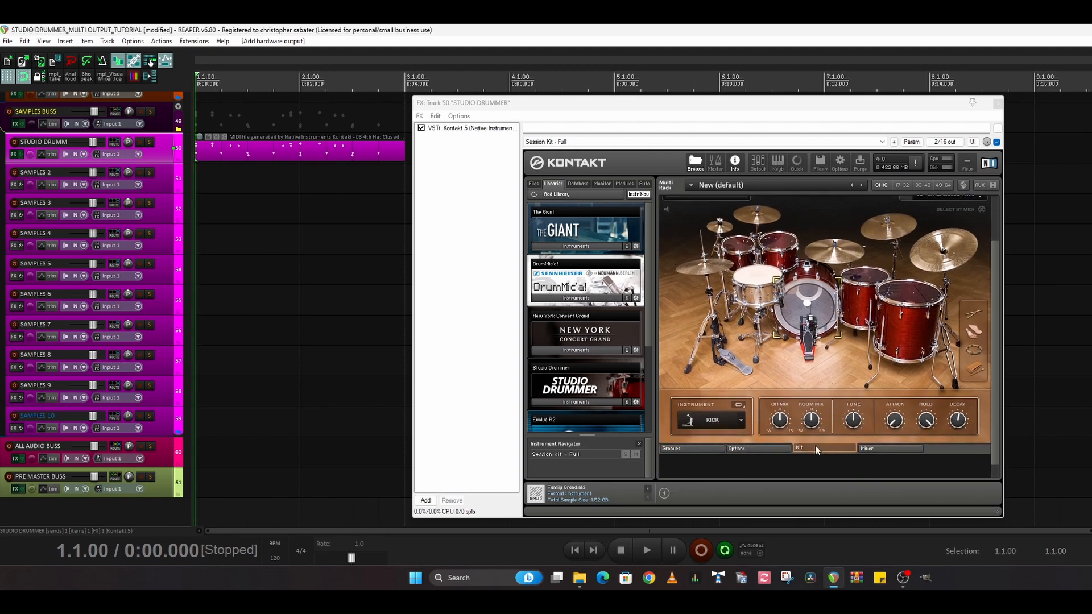
{"action": "scroll", "coordinate": [772, 380], "scroll_direction": "up", "scroll_amount": 4}
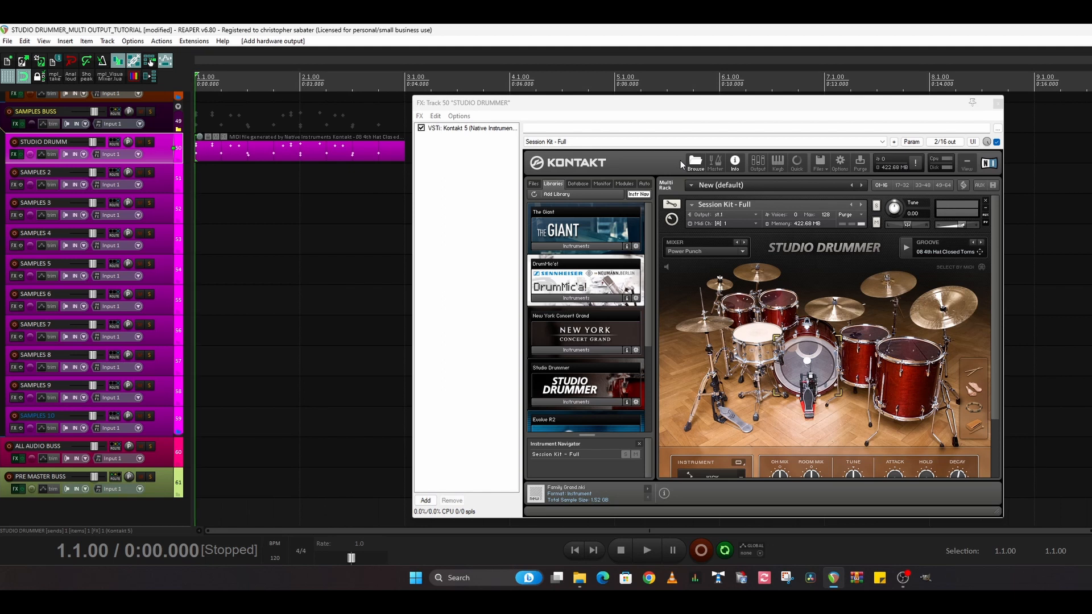
- Review Kontakt's output channels and the multichannel routing options available for the plug-in
{"action": "left_click", "coordinate": [758, 163]}
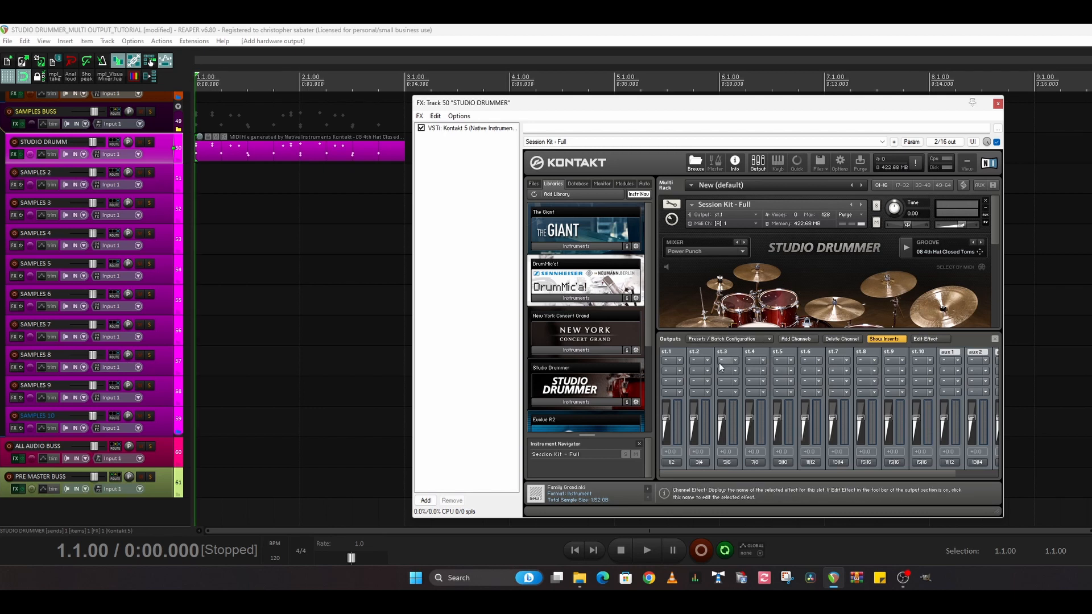
{"action": "right_click", "coordinate": [483, 131]}
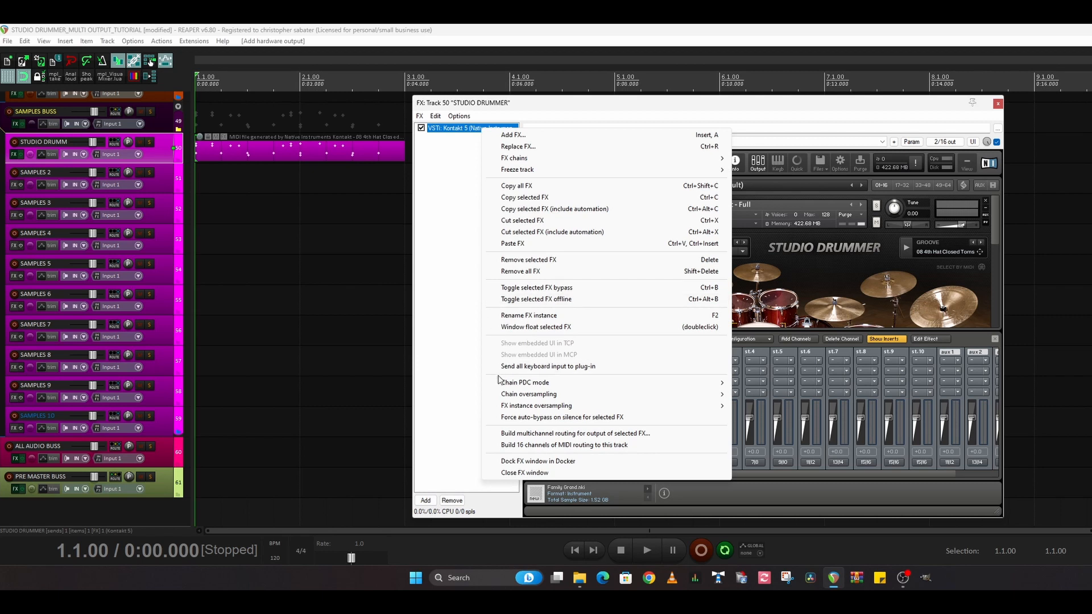
{"action": "left_click", "coordinate": [461, 369]}
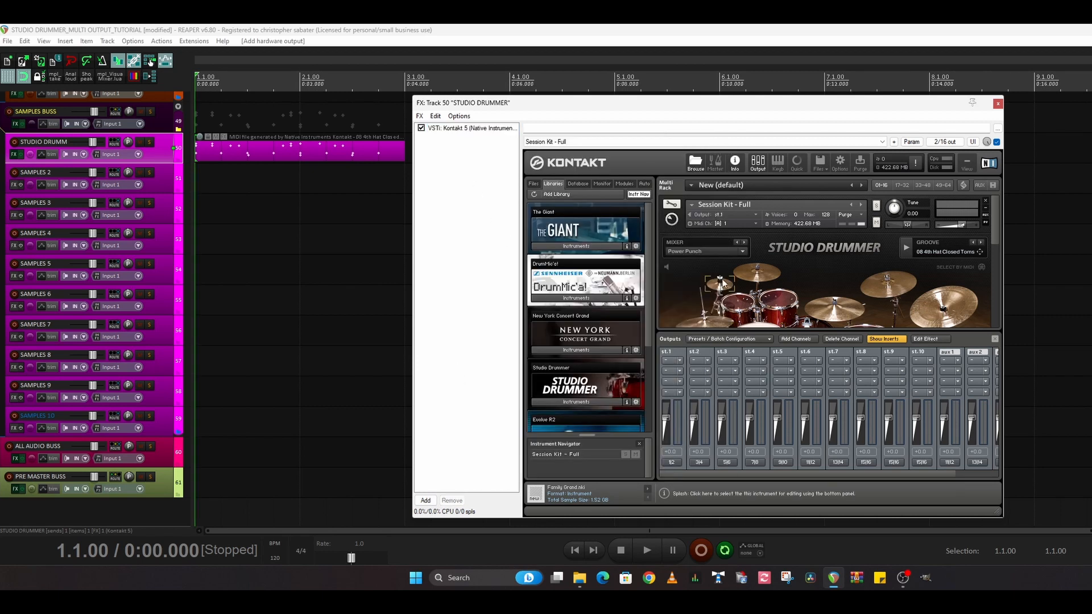
{"action": "left_click", "coordinate": [759, 162]}
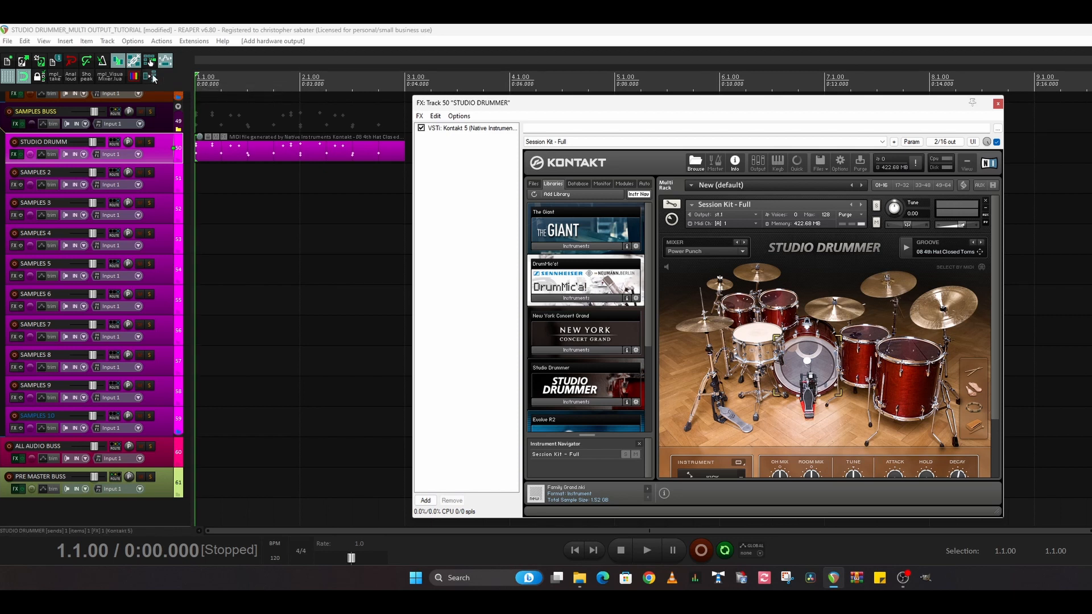
- Filter the action list for "Insert fx", select "mpl_Insert focused FX to selected tracks.lua", and view its shortcut assignment dialog without assigning one
{"action": "left_click", "coordinate": [161, 41]}
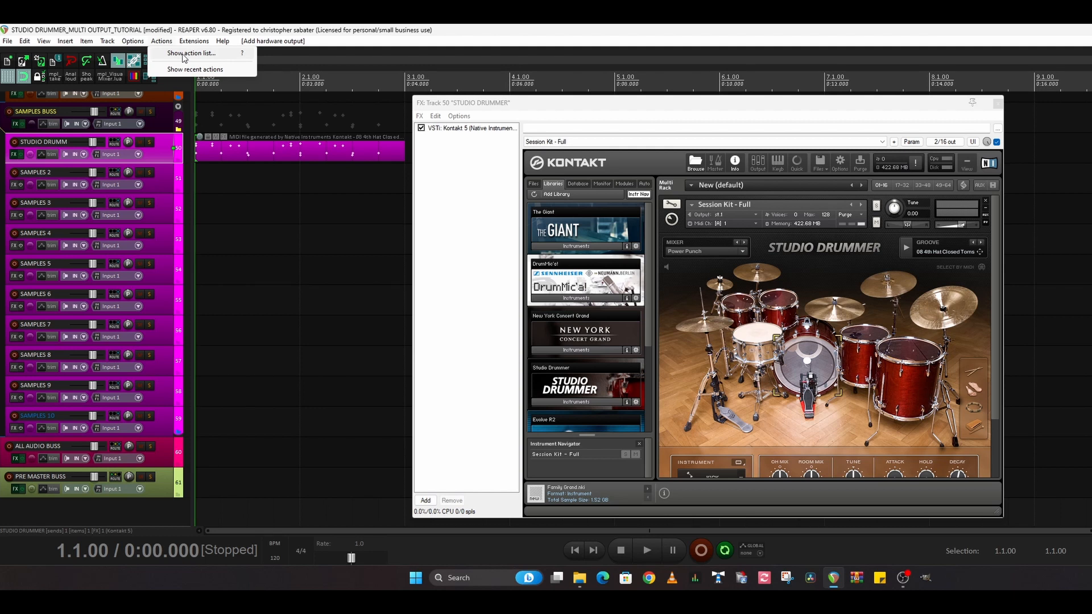
{"action": "left_click", "coordinate": [183, 53]}
{"action": "left_click_drag", "start_coordinate": [801, 111], "coordinate": [640, 121]}
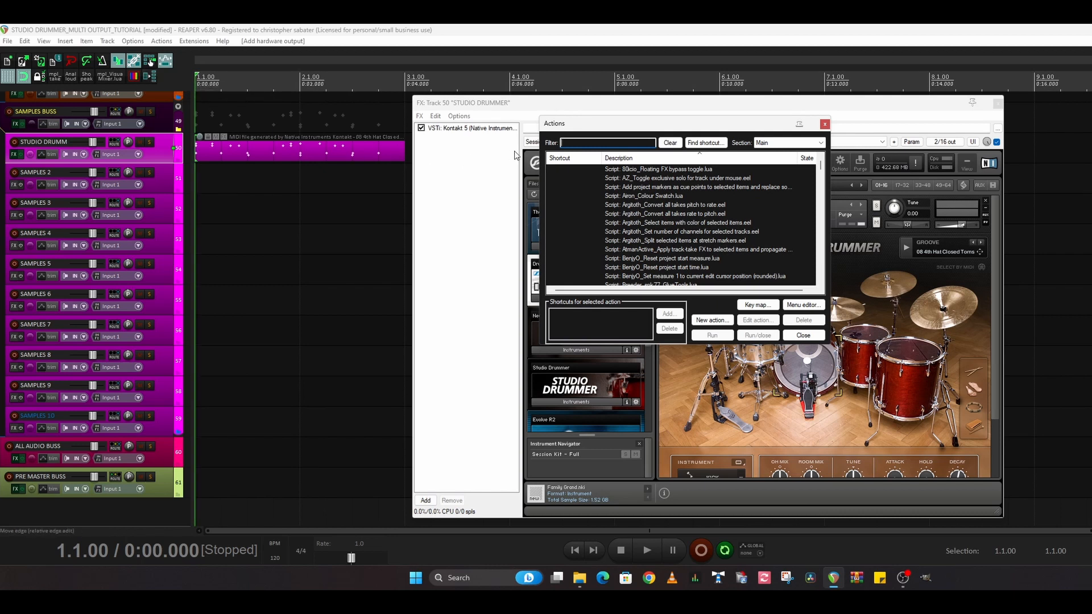
{"action": "type", "text": "Insert fx"}
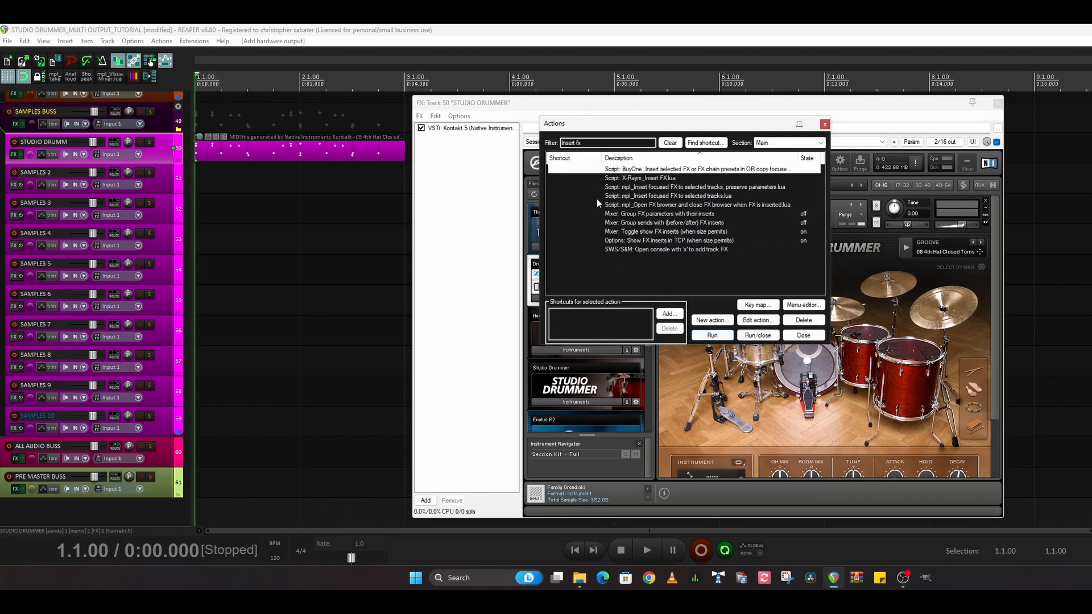
{"action": "left_click", "coordinate": [634, 196]}
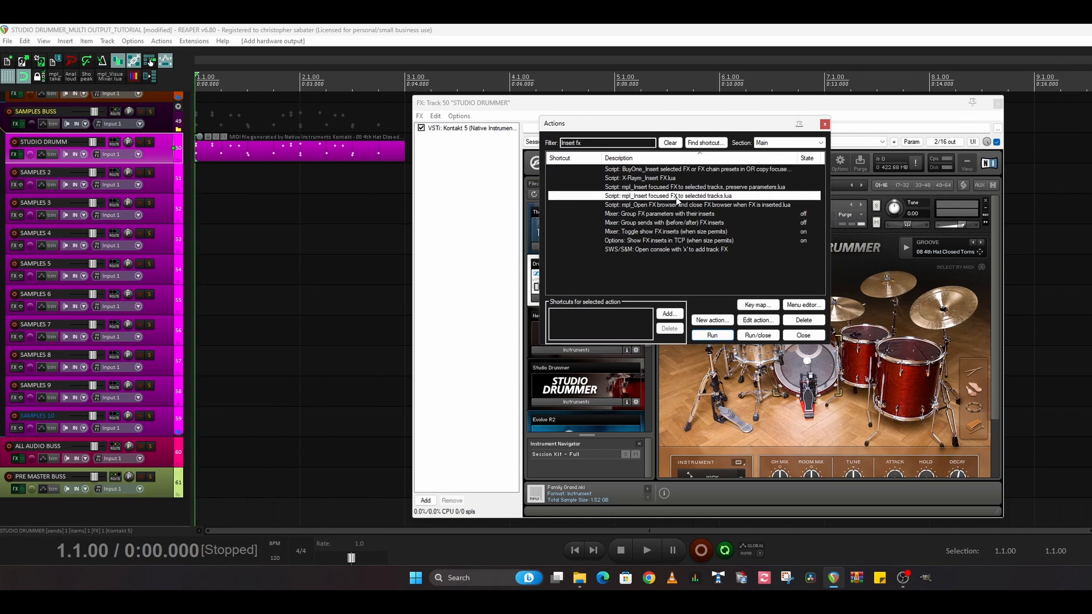
{"action": "left_click_drag", "start_coordinate": [759, 124], "coordinate": [931, 125]}
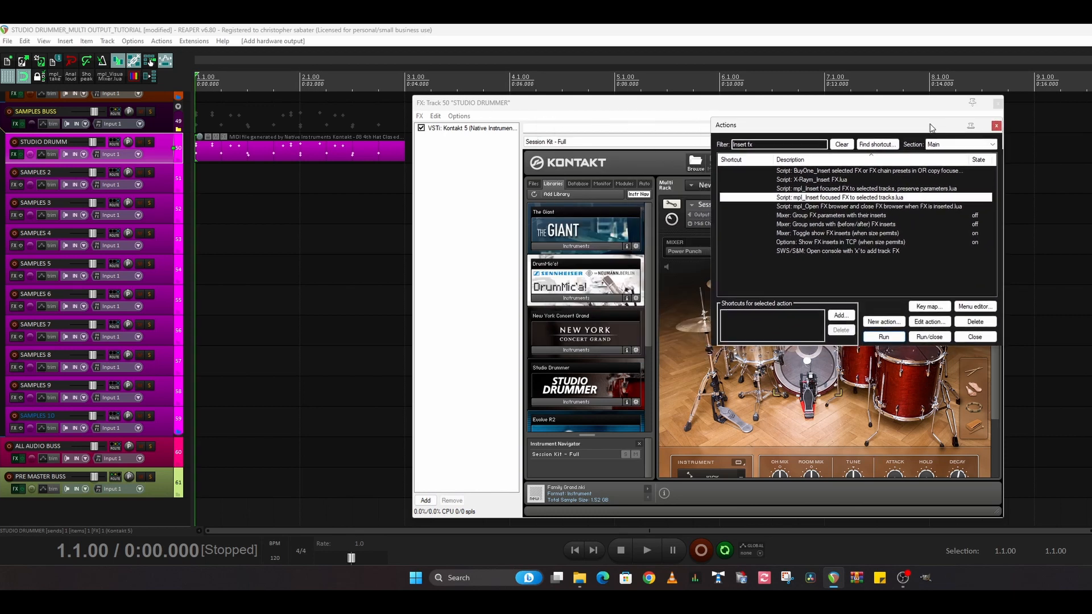
{"action": "left_click", "coordinate": [838, 316]}
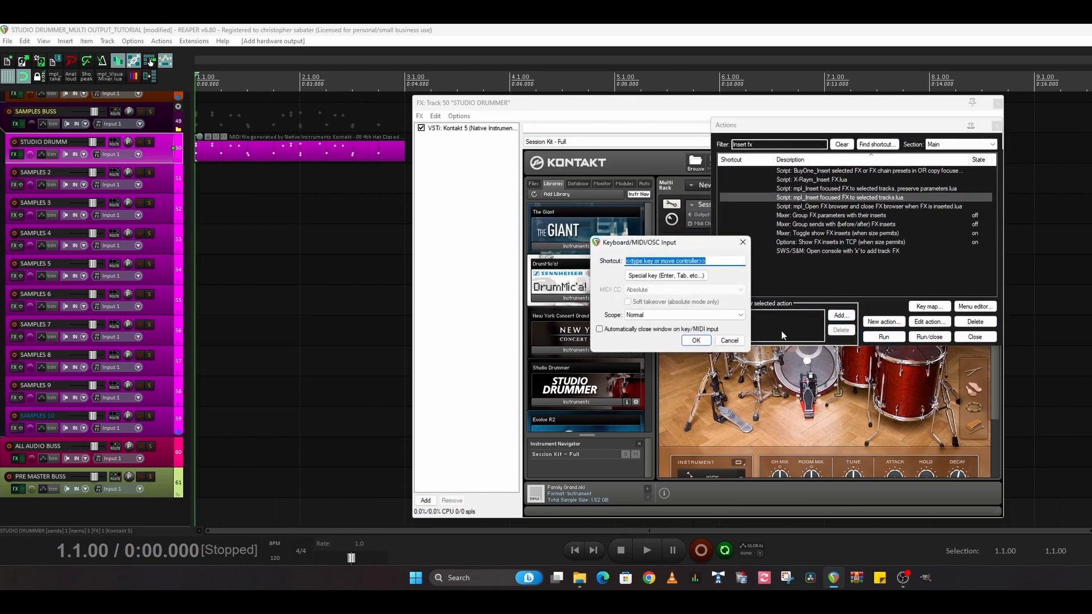
{"action": "left_click", "coordinate": [730, 340]}
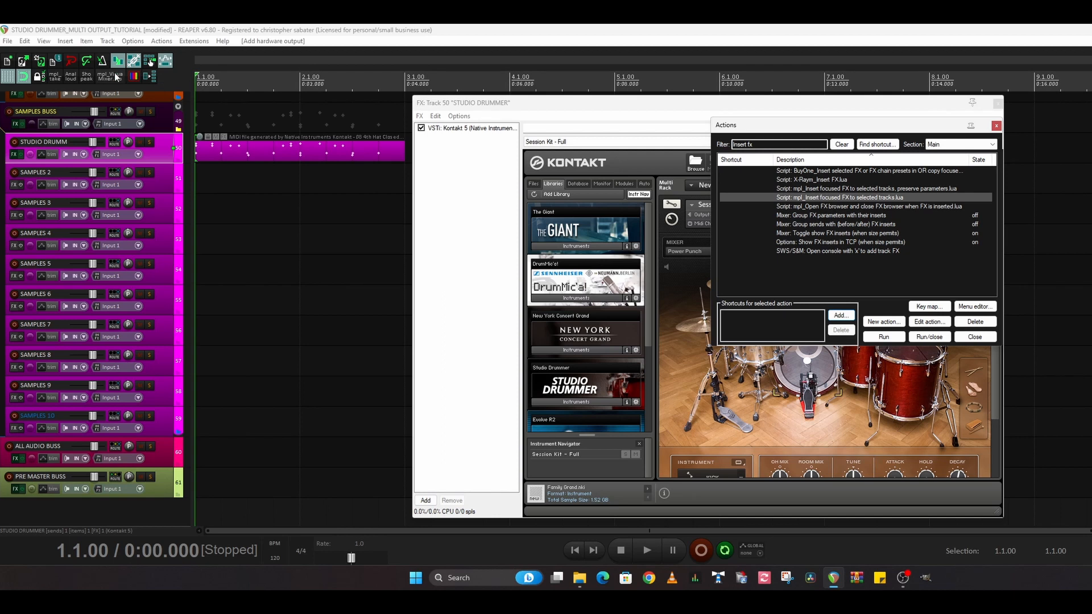
- Check the customized main toolbar's entries for the mpl_Insert focused FX to selected tracks script, and close the open windows
{"action": "right_click", "coordinate": [166, 76]}
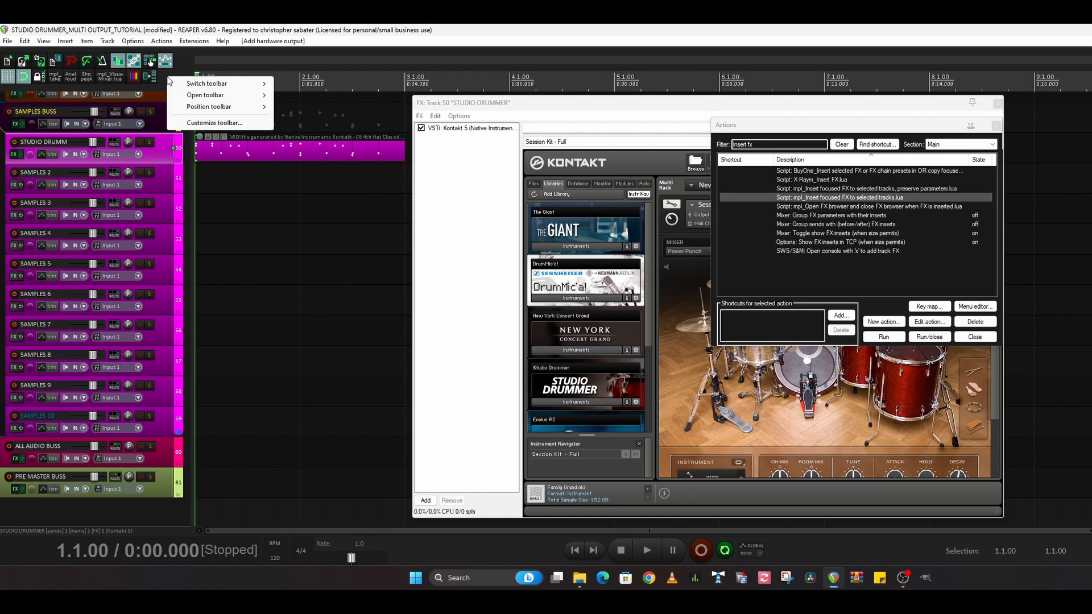
{"action": "left_click", "coordinate": [208, 122]}
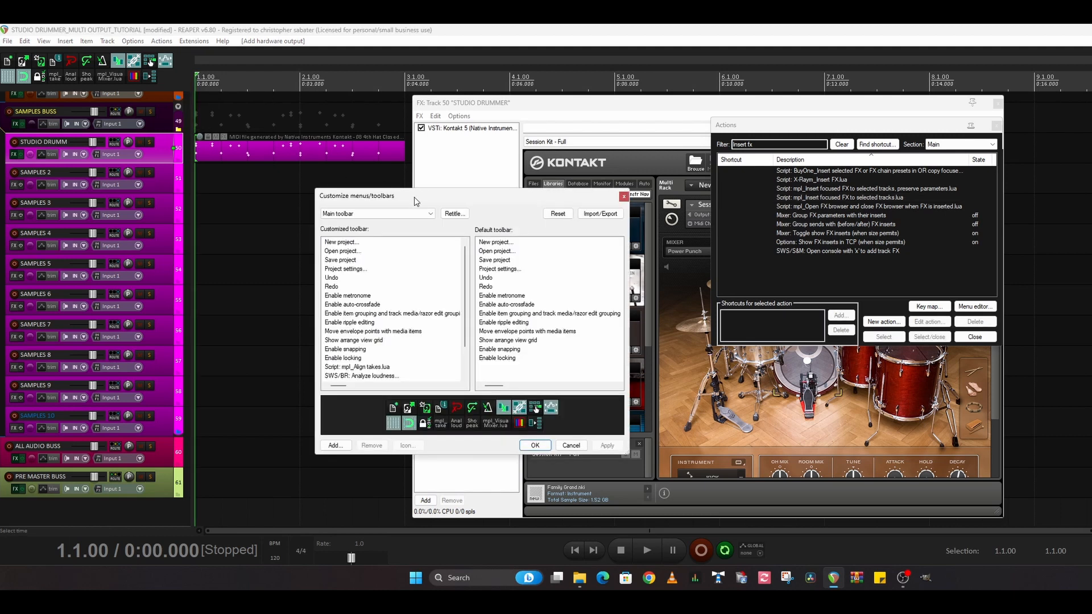
{"action": "left_click_drag", "start_coordinate": [415, 196], "coordinate": [444, 180]}
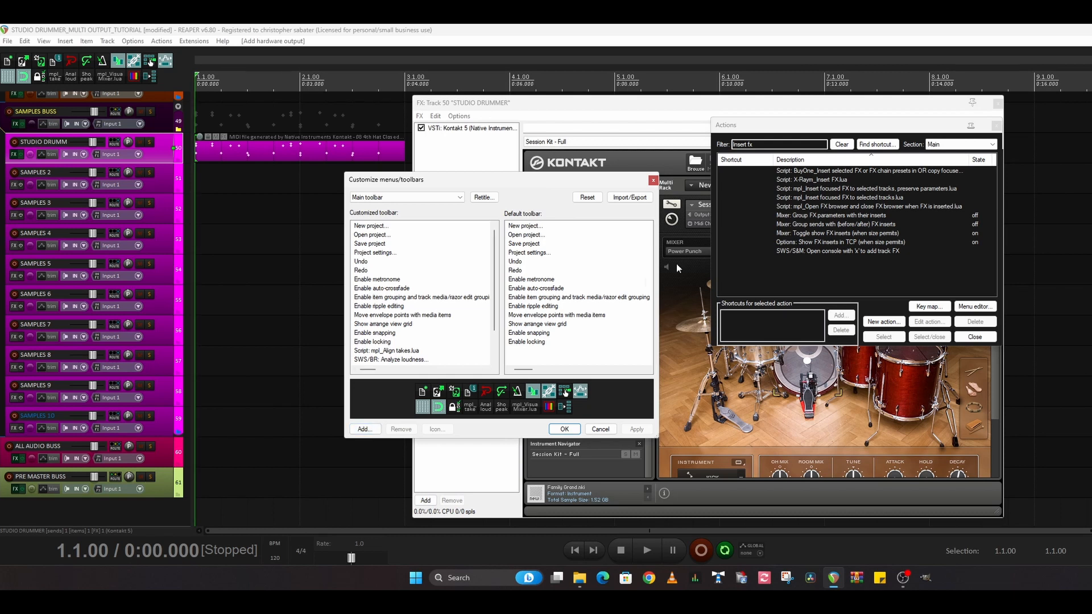
{"action": "left_click", "coordinate": [831, 198]}
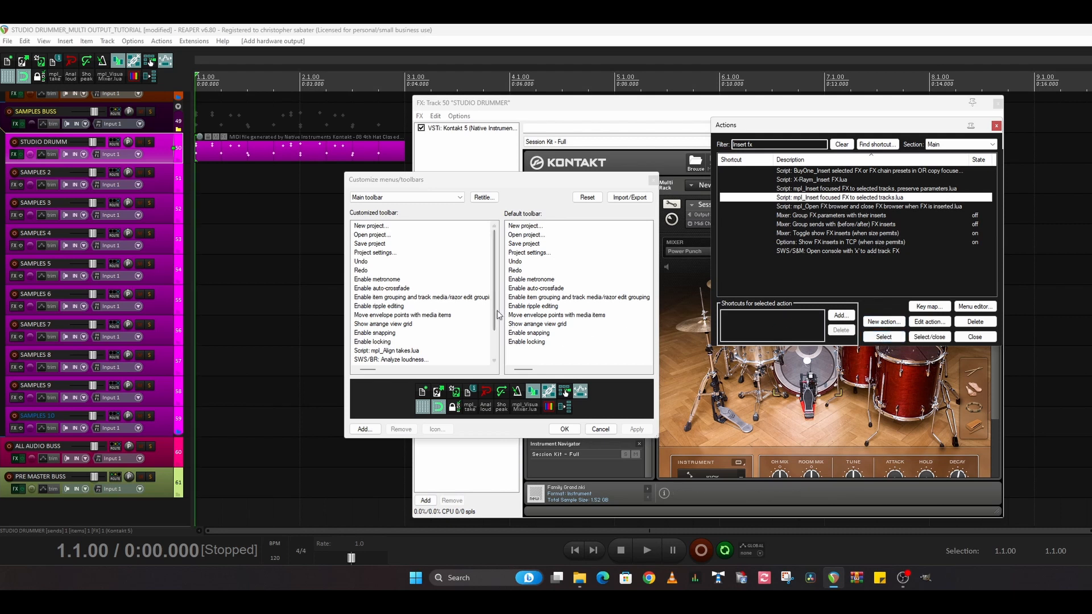
{"action": "left_click_drag", "start_coordinate": [495, 314], "coordinate": [495, 341]}
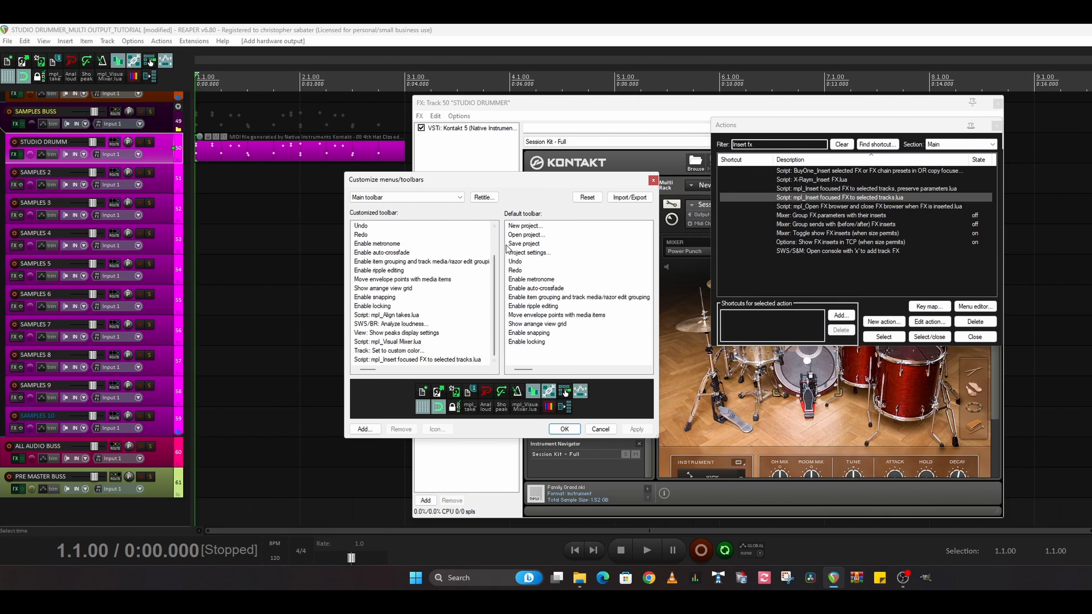
{"action": "left_click", "coordinate": [653, 184]}
{"action": "key", "text": "Escape"}
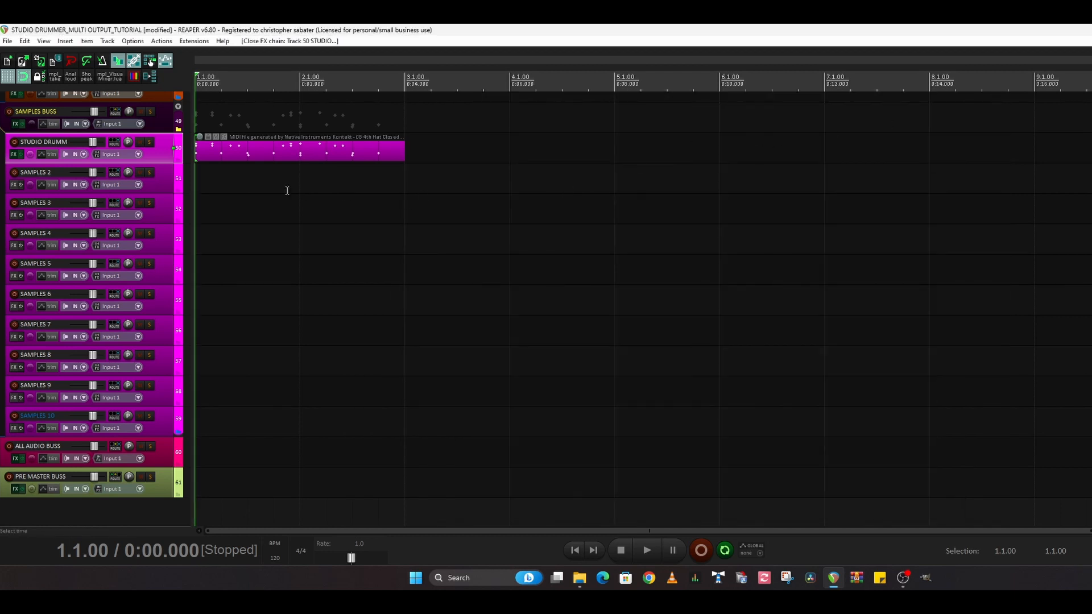
- Explode the STUDIO DRUMMER track's MIDI item by note row (pitch)
{"action": "left_click", "coordinate": [198, 149]}
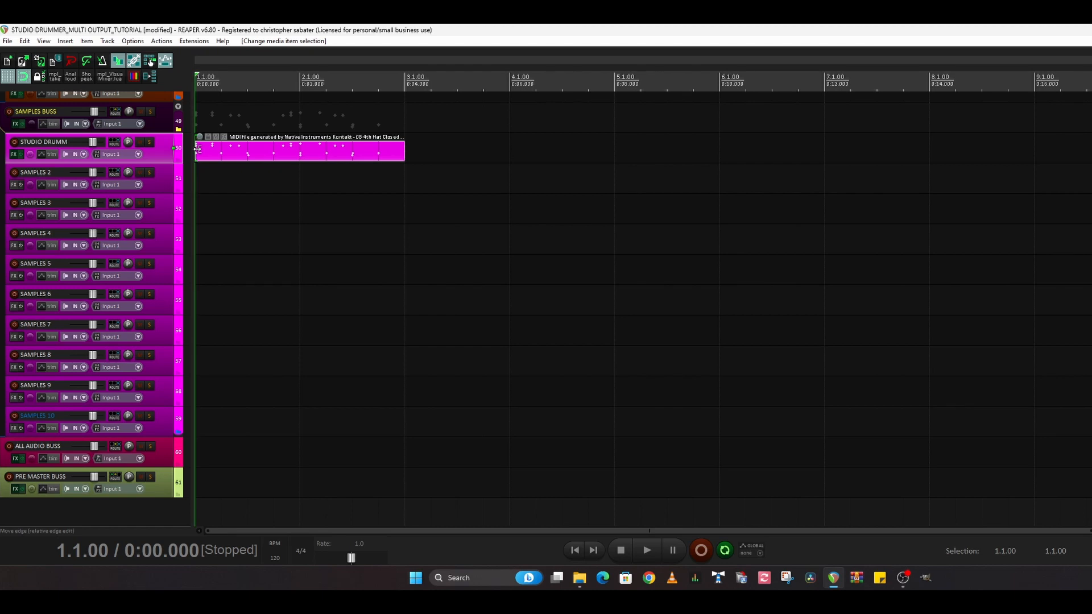
{"action": "right_click", "coordinate": [197, 149]}
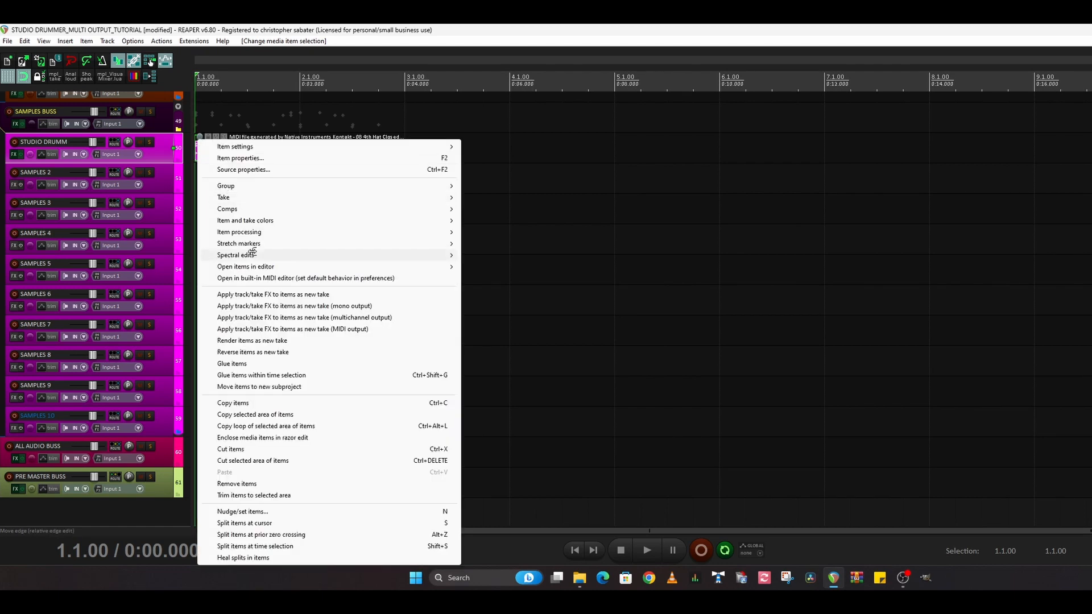
{"action": "mouse_move", "coordinate": [256, 232]}
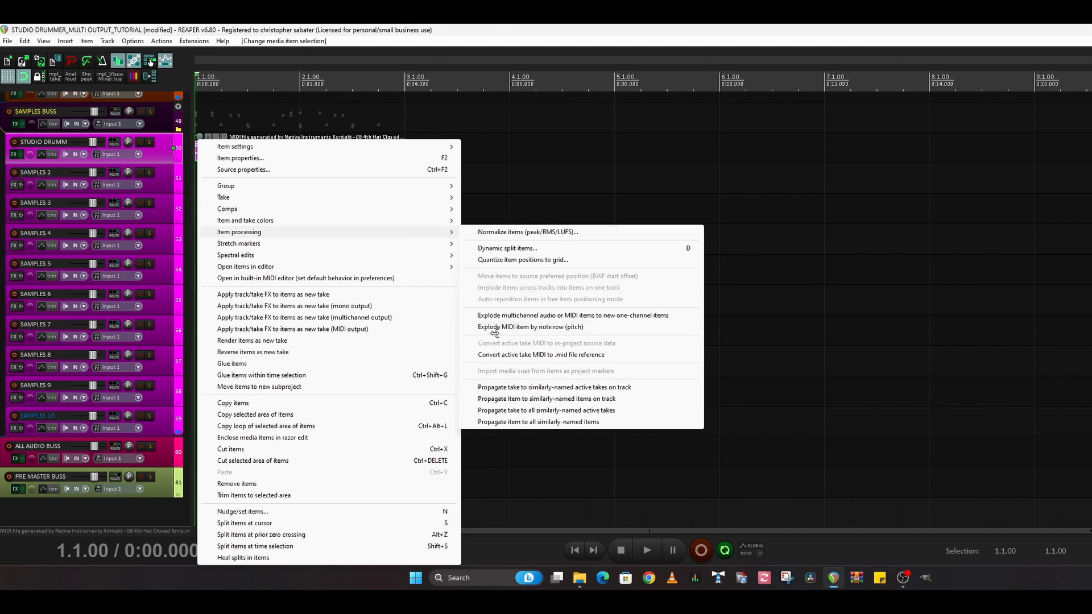
{"action": "left_click", "coordinate": [563, 328]}
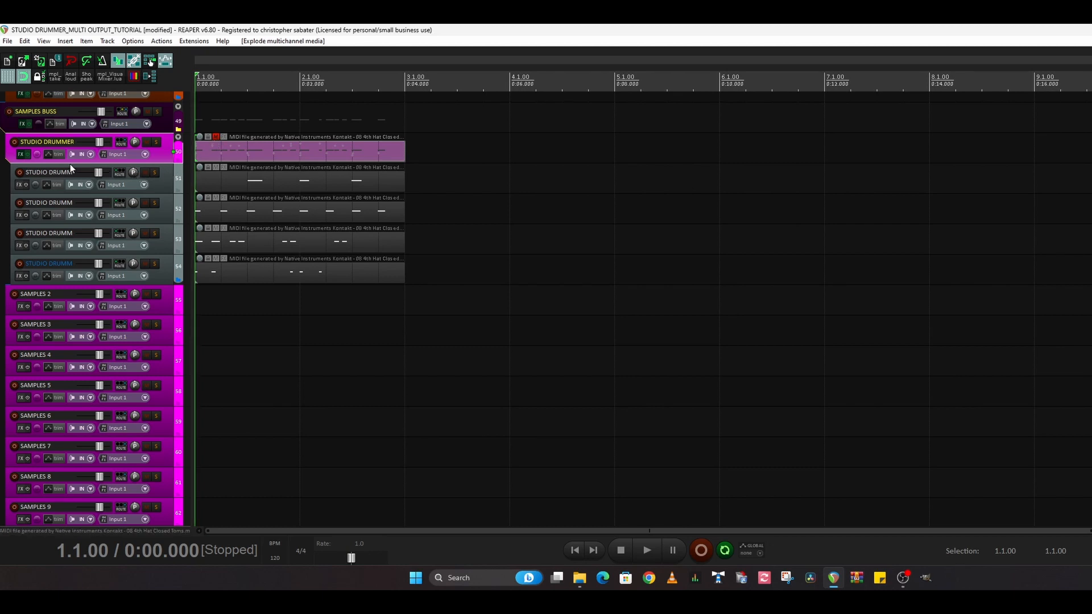
- Mute and unmute the STUDIO DRUMMER folder track, and play back the exploded drum pattern
{"action": "left_click", "coordinate": [146, 142]}
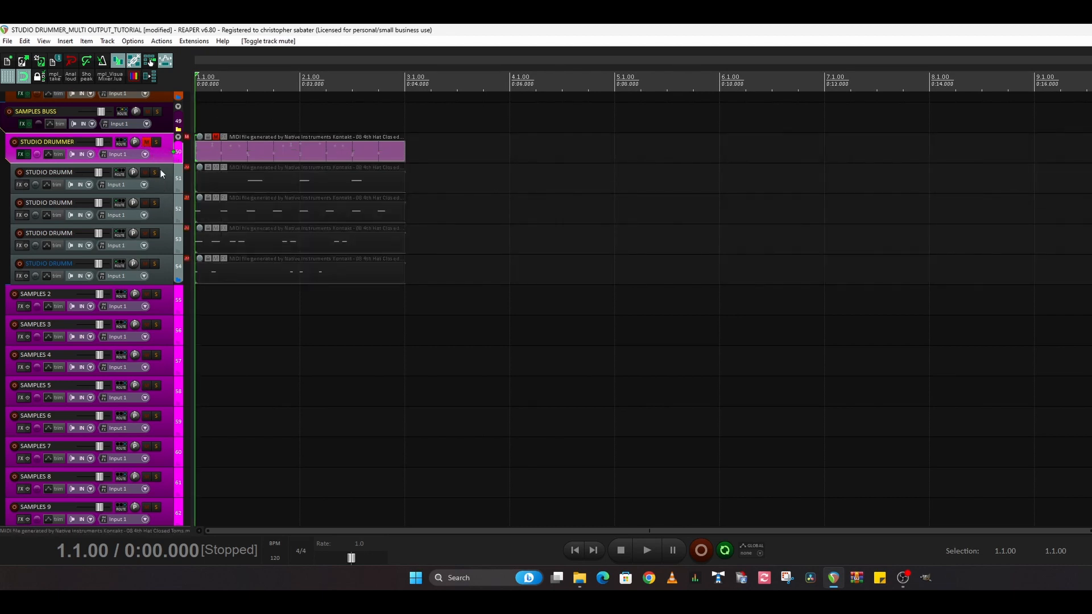
{"action": "left_click", "coordinate": [147, 142]}
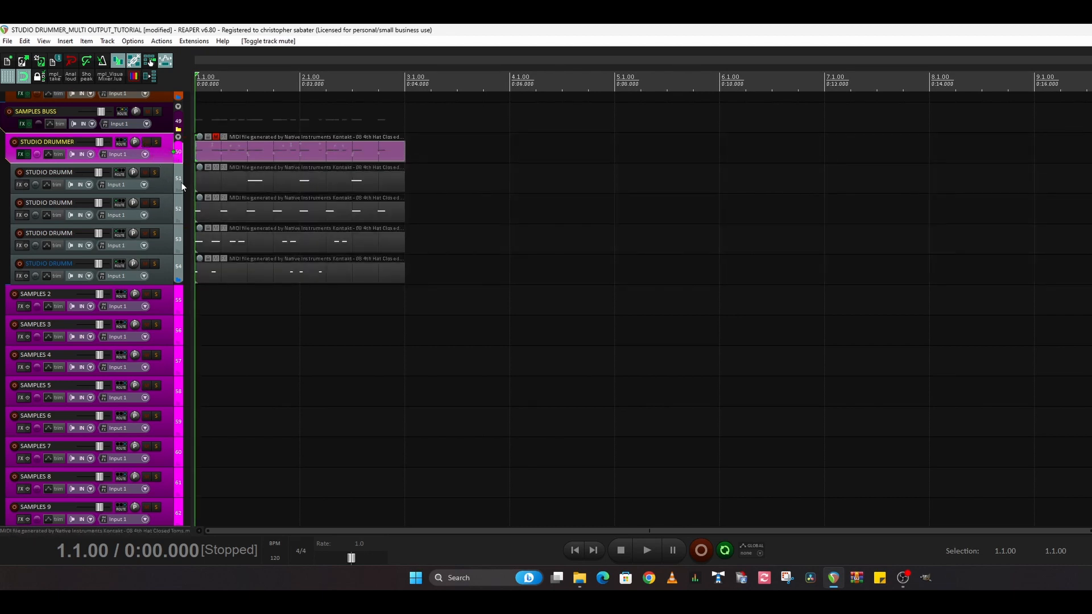
{"action": "key", "text": "space"}
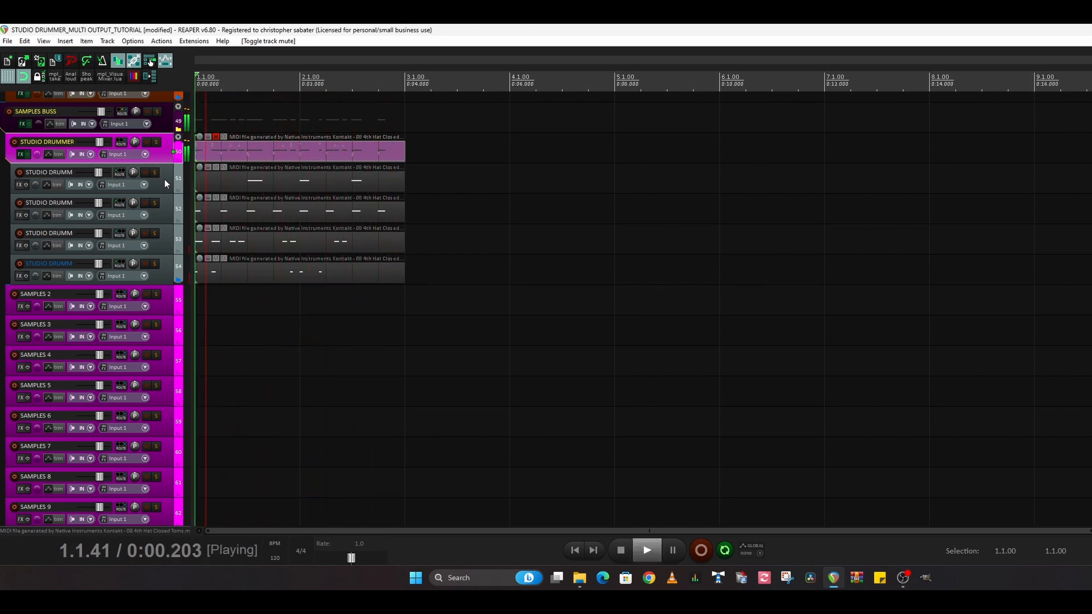
{"action": "key", "text": "space"}
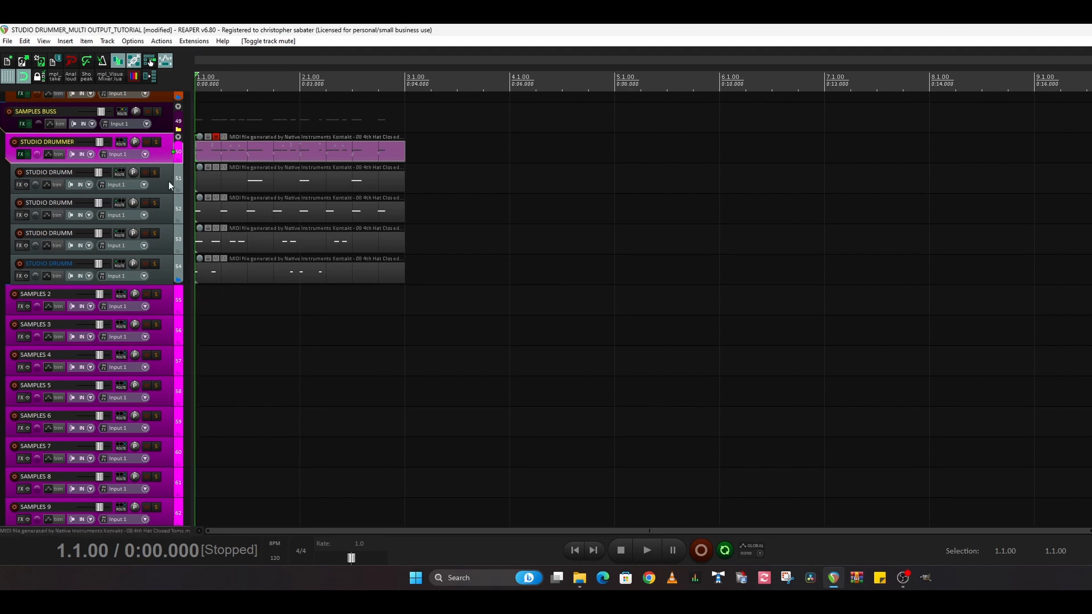
- Insert the folder track's focused Kontakt 5 plug-in on the four exploded STUDIO DRUMMER child tracks with the mpl script
{"action": "left_click", "coordinate": [21, 154]}
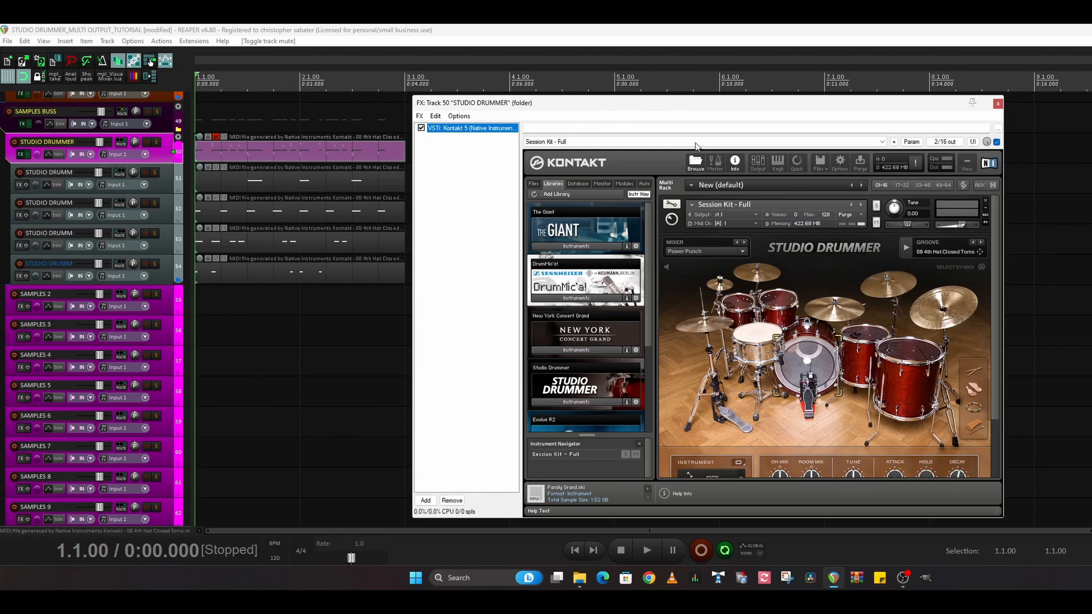
{"action": "left_click", "coordinate": [167, 180]}
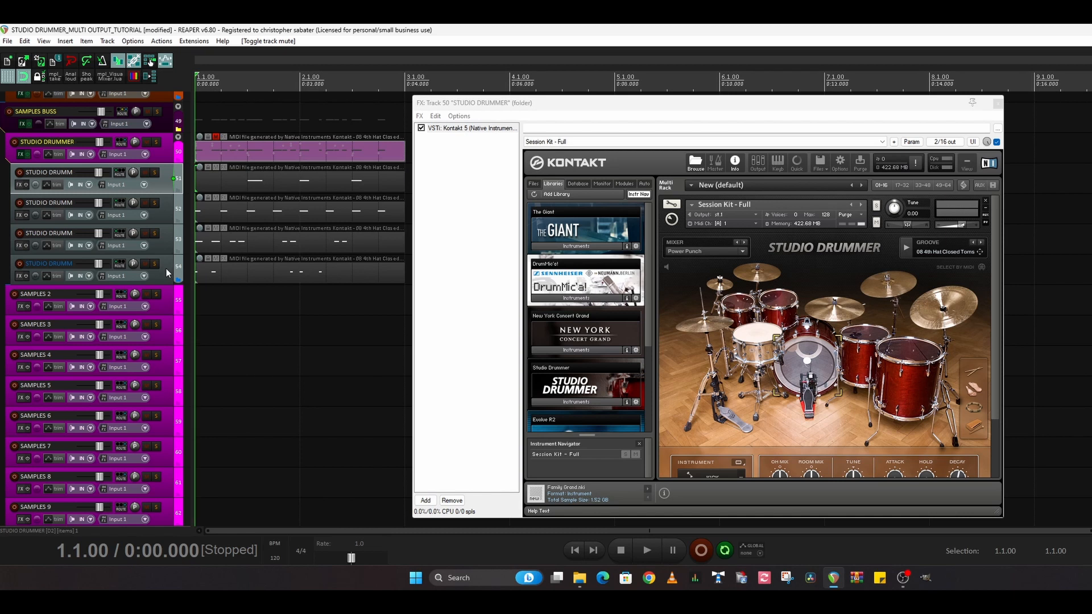
{"action": "left_click", "coordinate": [166, 268], "text": "shift"}
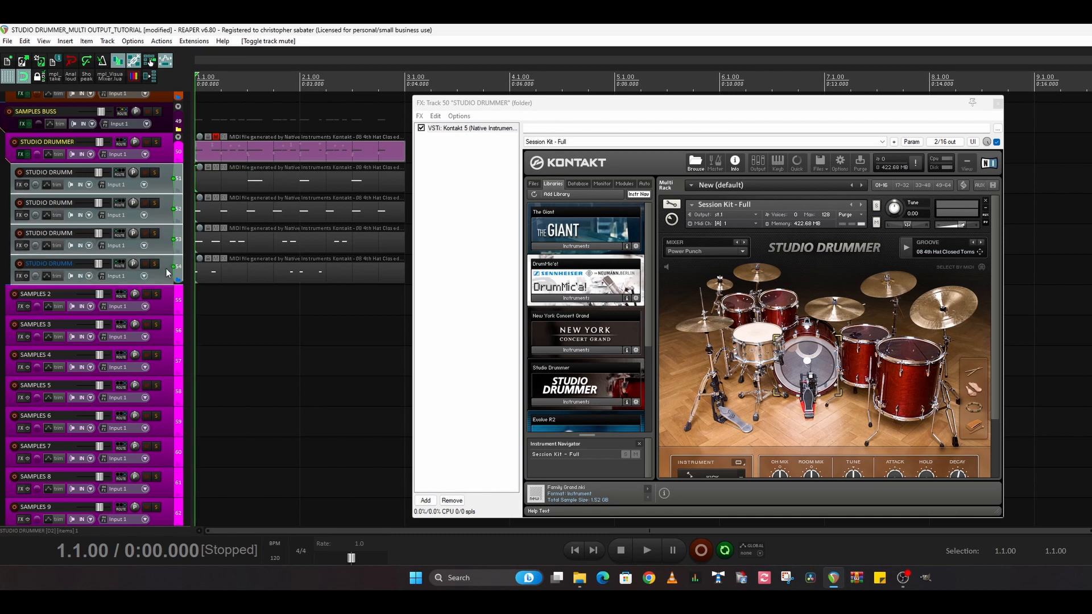
{"action": "left_click", "coordinate": [152, 78]}
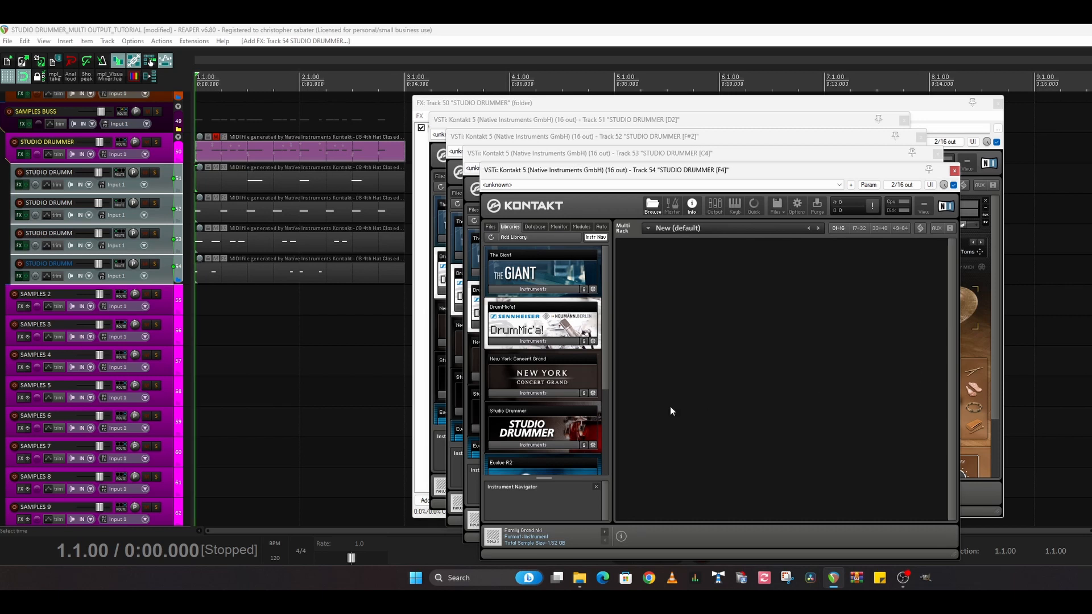
- Load Session Kit - Full.nki from the Studio Drummer library into Kontakt on track 54, STUDIO DRUMMER [F4]
{"action": "left_click", "coordinate": [534, 444]}
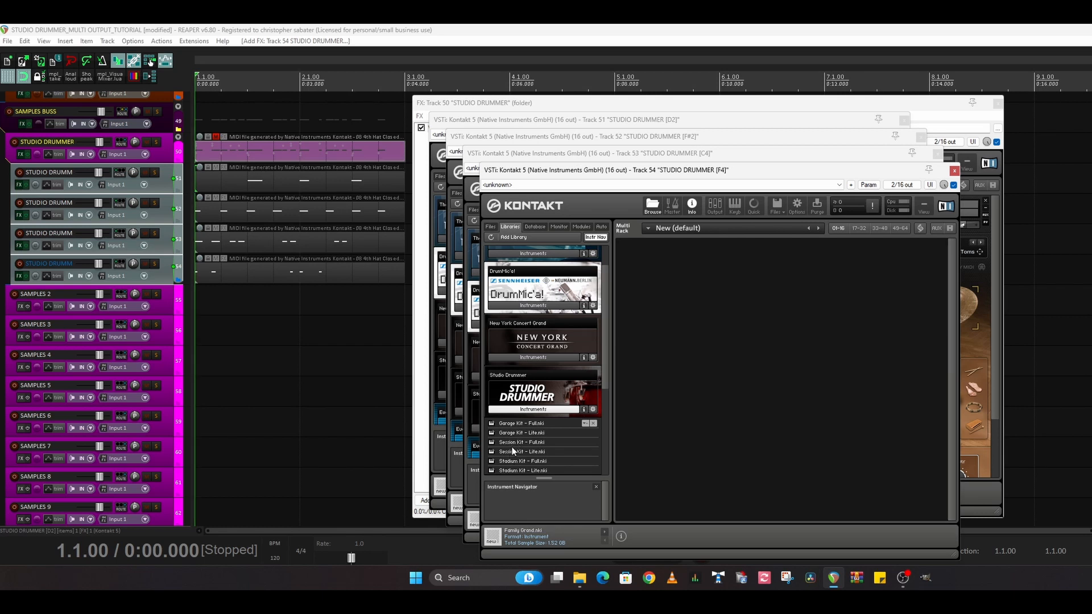
{"action": "left_click", "coordinate": [513, 442]}
{"action": "double_click", "coordinate": [513, 443]}
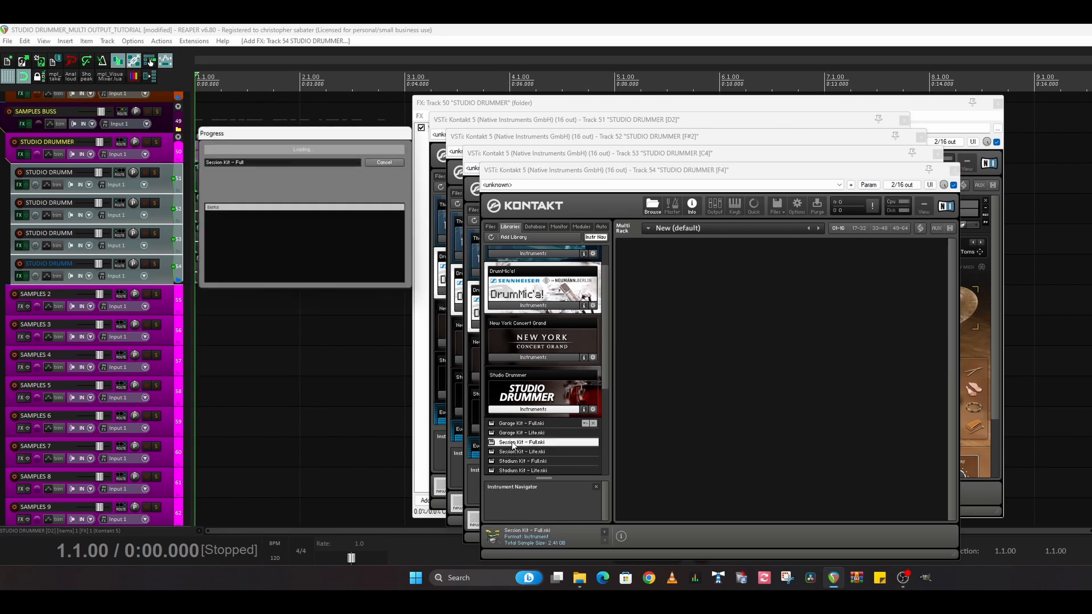
- Load Session Kit - Full.nki from the Studio Drummer library into Kontakt on track 53, STUDIO DRUMMER [C4], and close its window
{"action": "left_click", "coordinate": [954, 170]}
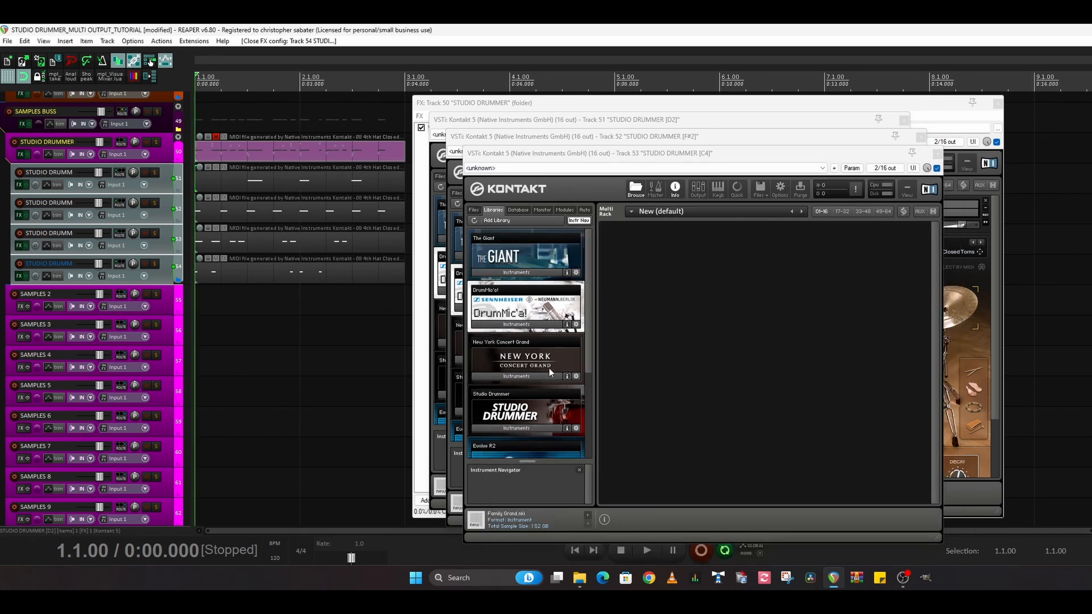
{"action": "left_click", "coordinate": [523, 427]}
{"action": "scroll", "coordinate": [523, 426], "scroll_direction": "down", "scroll_amount": 1}
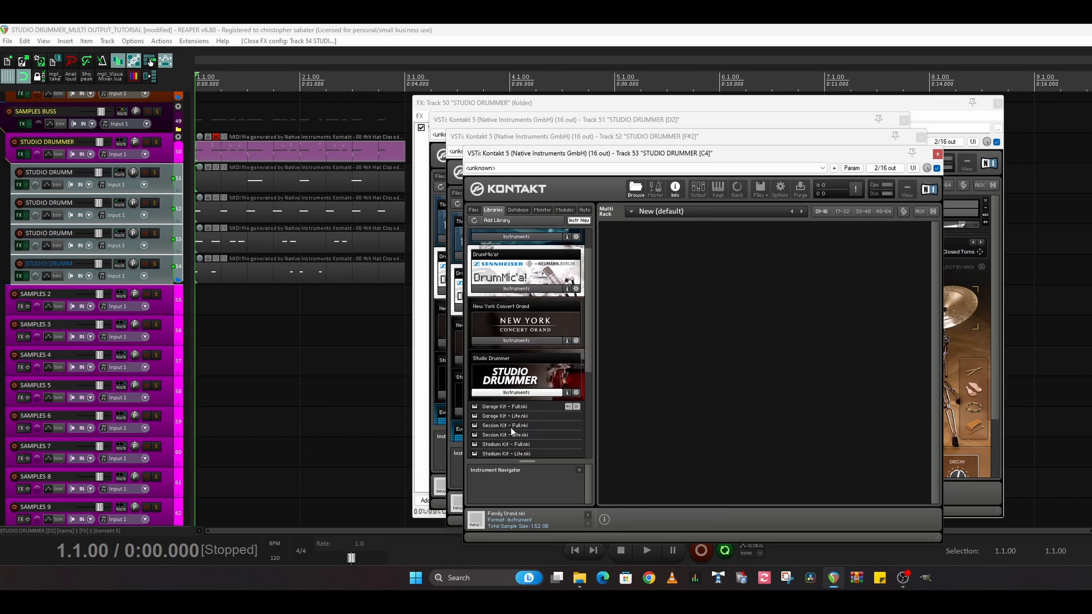
{"action": "left_click", "coordinate": [502, 425]}
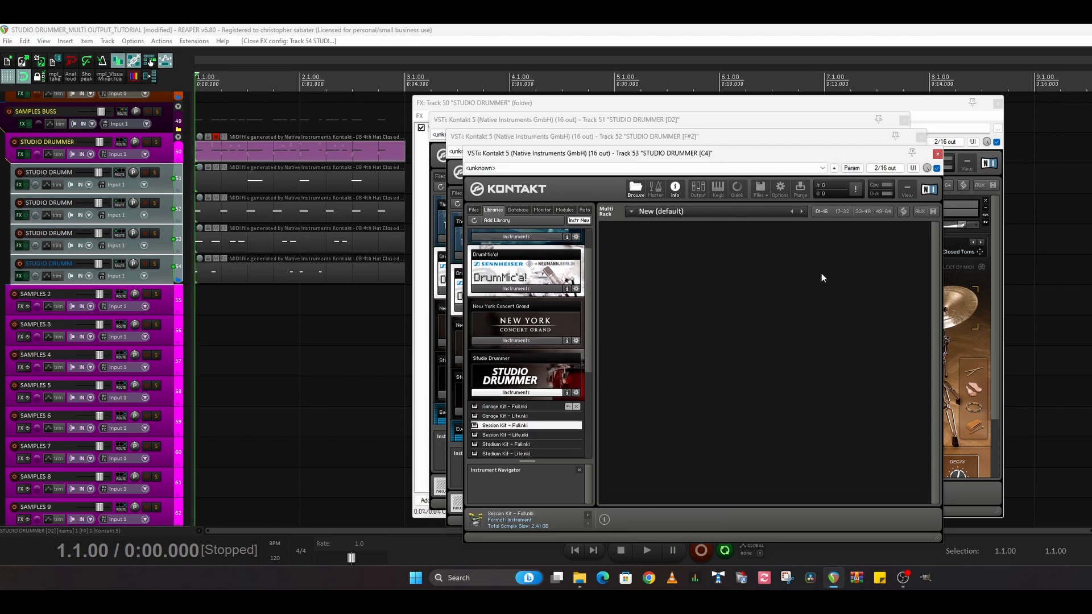
{"action": "left_click", "coordinate": [937, 153]}
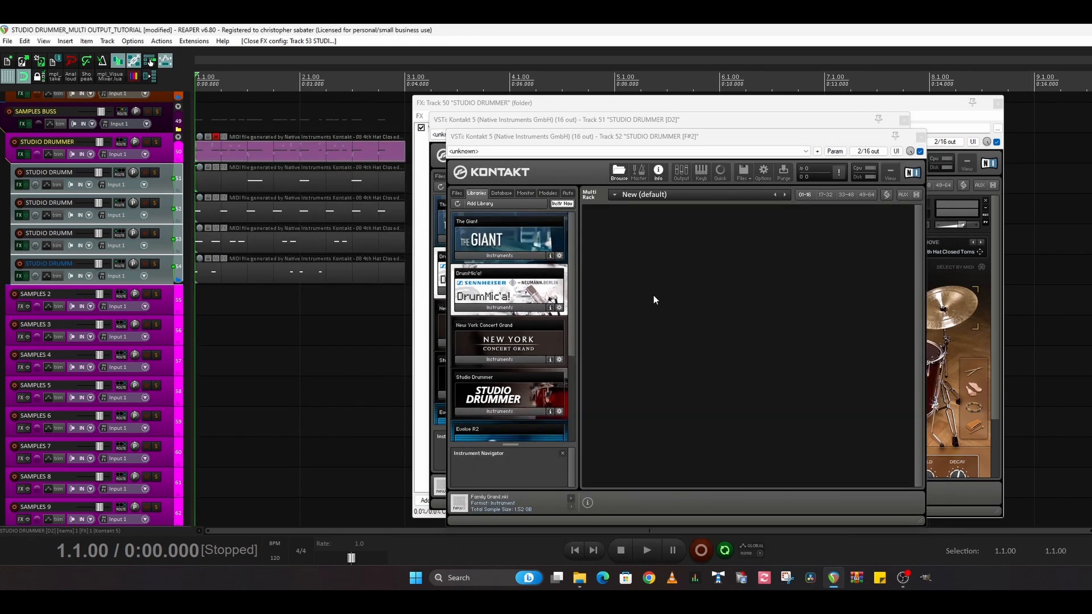
- Load Session Kit - Full.nki into Kontakt on track 52, STUDIO DRUMMER [F#2], and close its window
{"action": "left_click", "coordinate": [527, 410]}
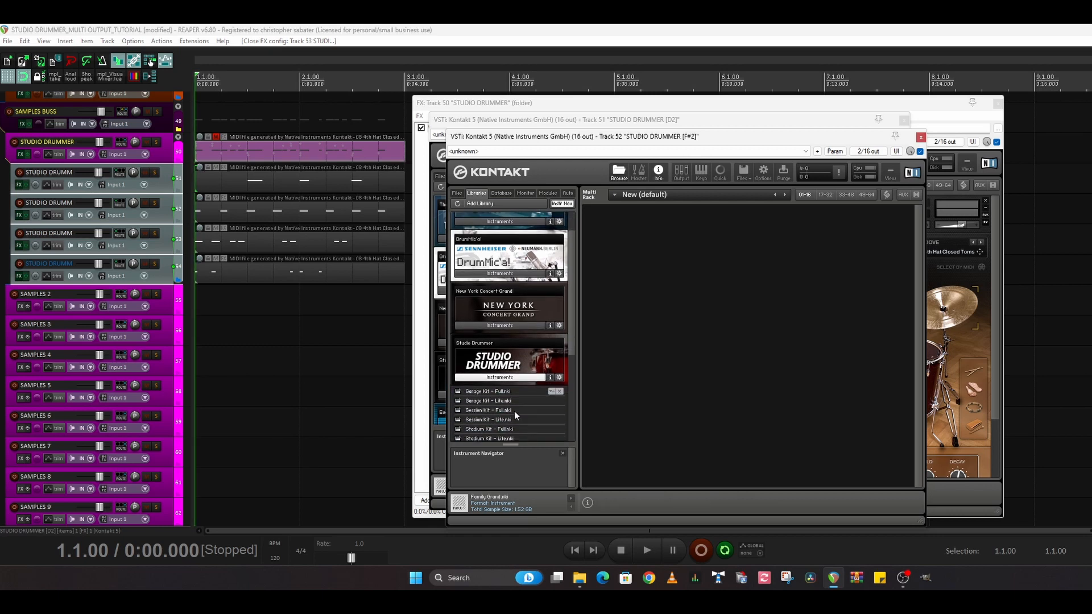
{"action": "double_click", "coordinate": [500, 407]}
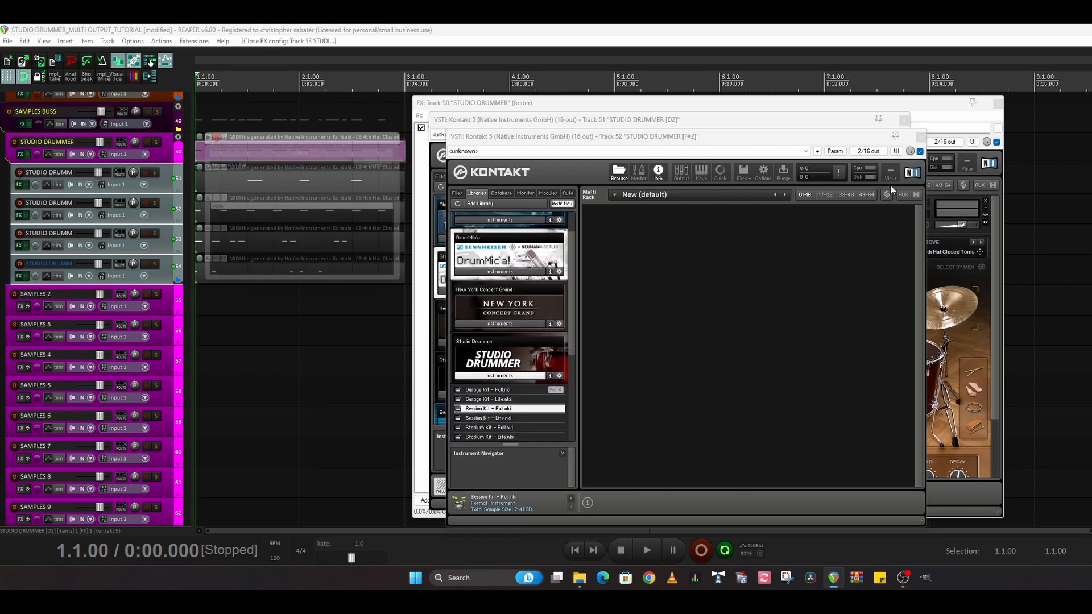
{"action": "left_click", "coordinate": [921, 137]}
- Load Session Kit - Full.nki into Kontakt on track 51, STUDIO DRUMMER [D2], and close all remaining plug-in windows
{"action": "scroll", "coordinate": [493, 394], "scroll_direction": "down", "scroll_amount": 5}
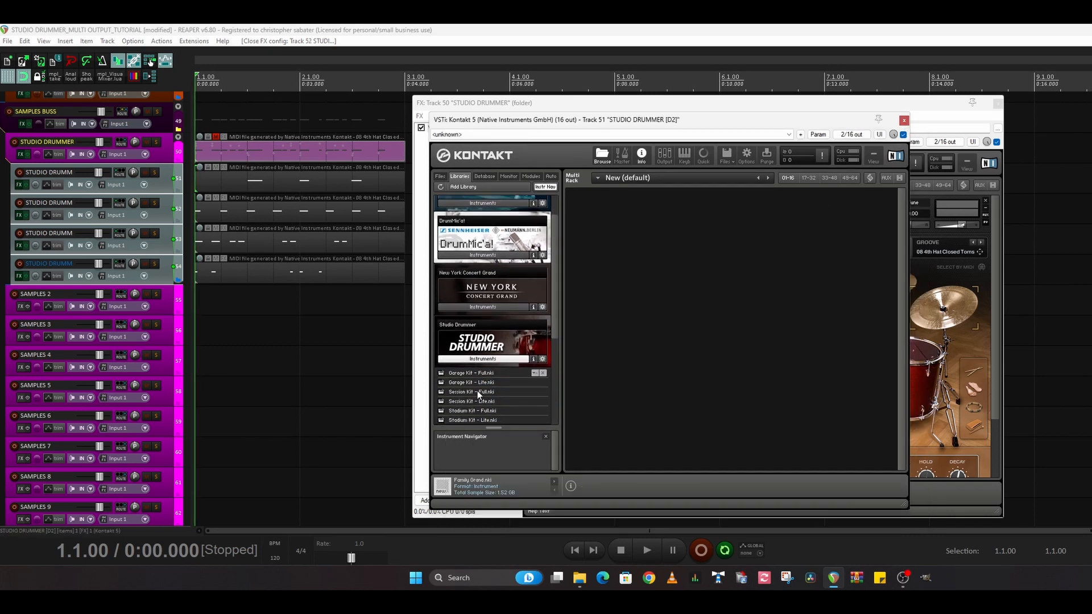
{"action": "left_click", "coordinate": [476, 391]}
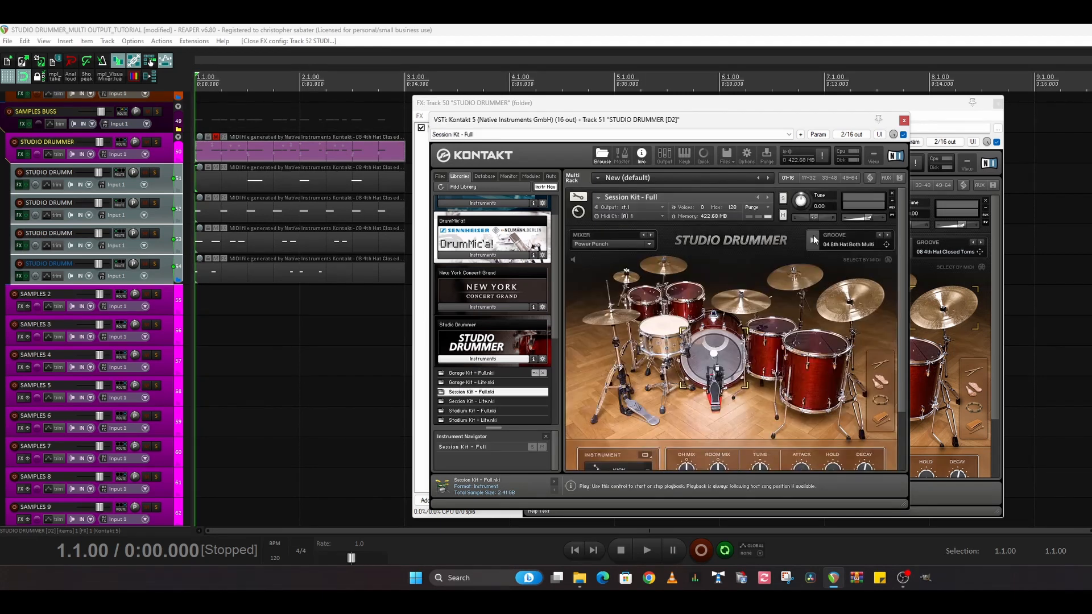
{"action": "left_click", "coordinate": [904, 121]}
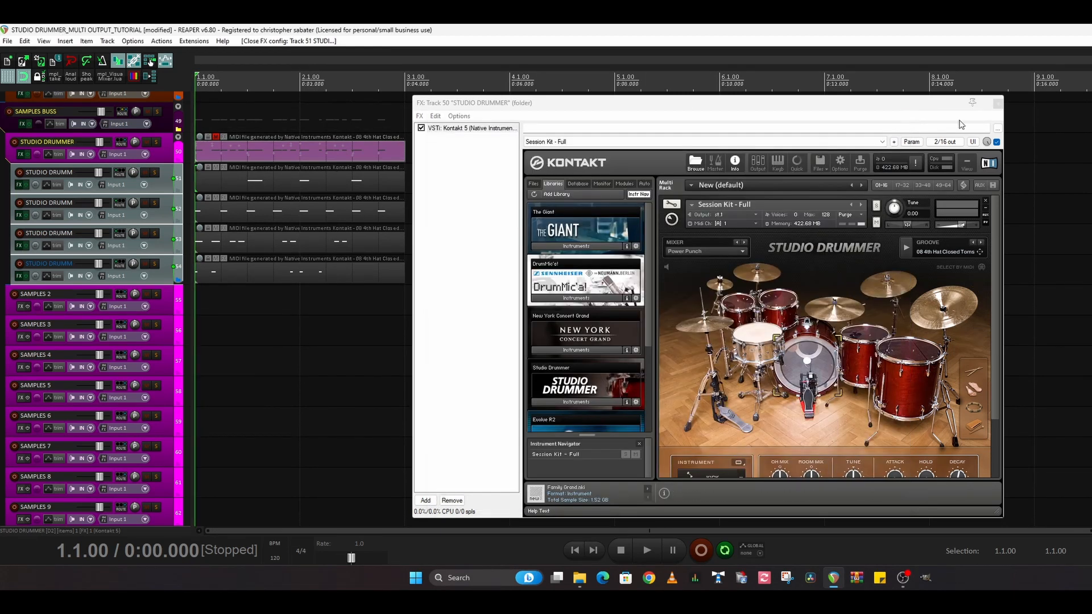
{"action": "left_click", "coordinate": [998, 105]}
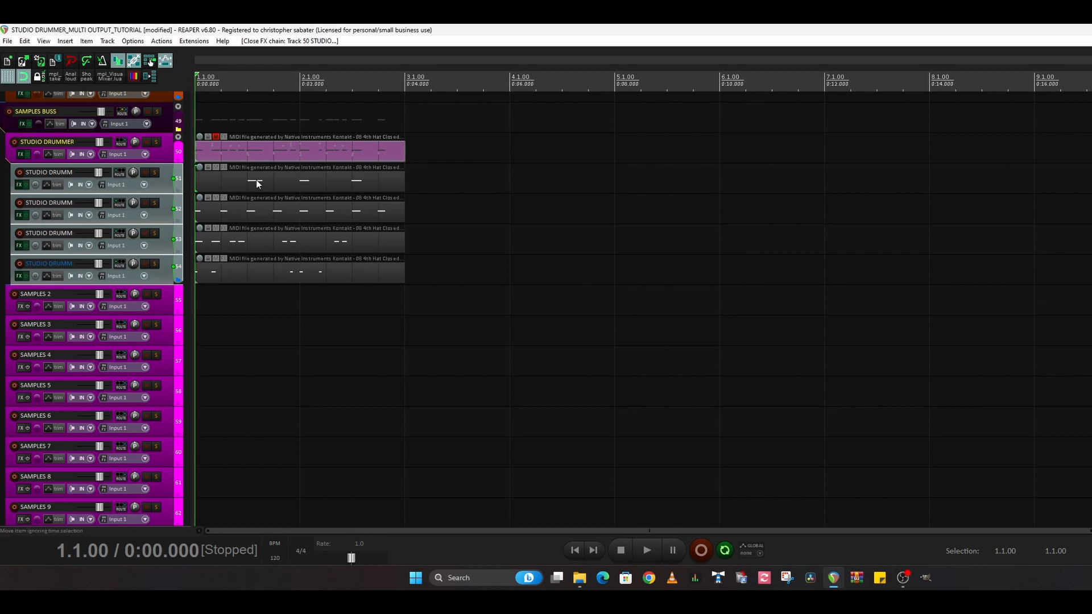
- Render the four selected STUDIO DRUMMER child tracks to mono stem tracks, muting the originals
{"action": "right_click", "coordinate": [167, 183]}
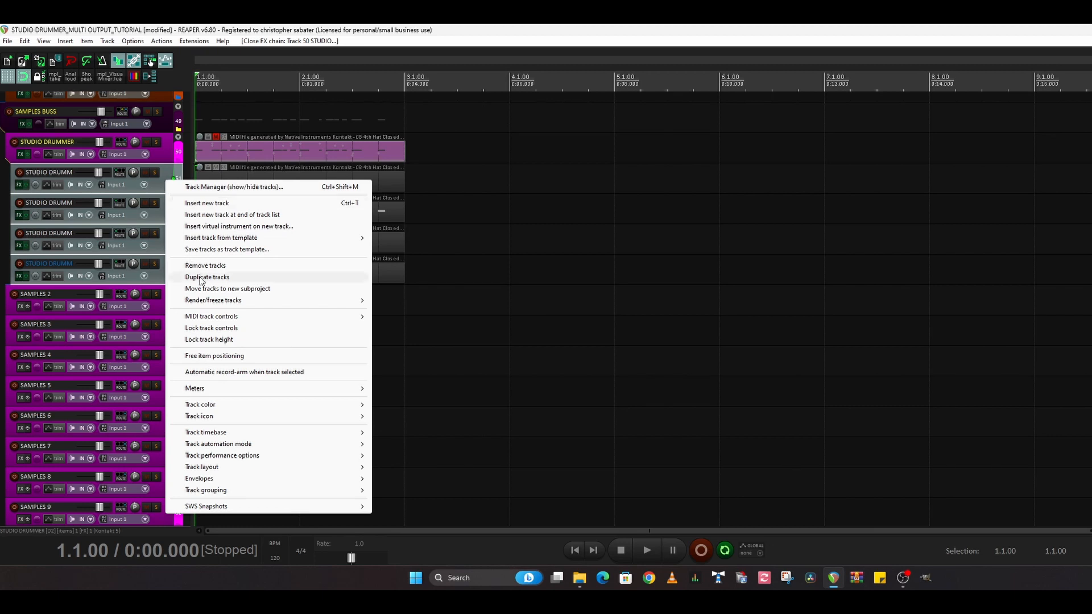
{"action": "mouse_move", "coordinate": [215, 302]}
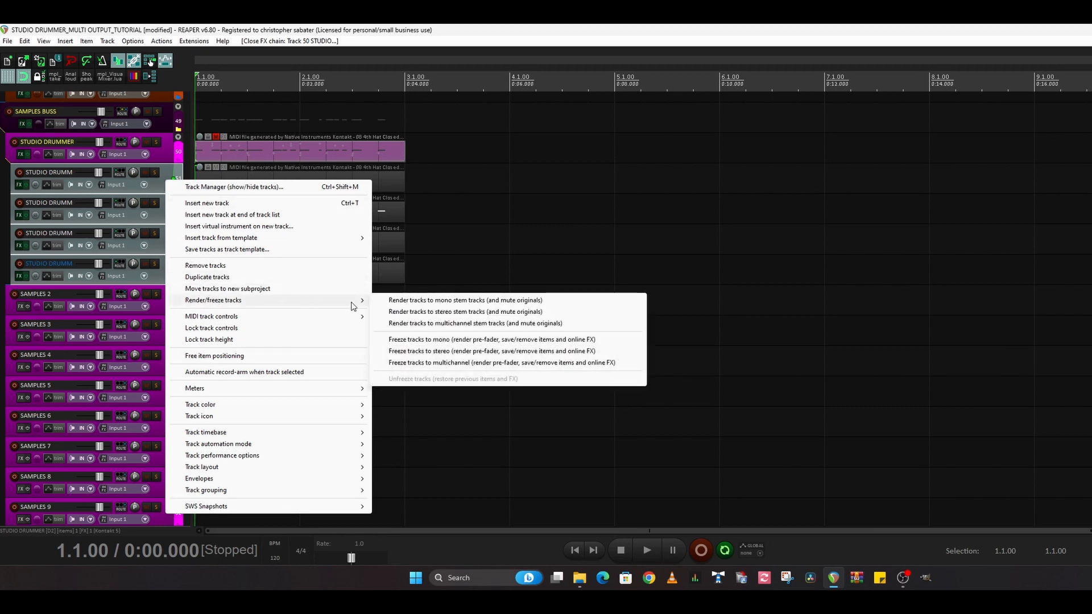
{"action": "left_click", "coordinate": [460, 300]}
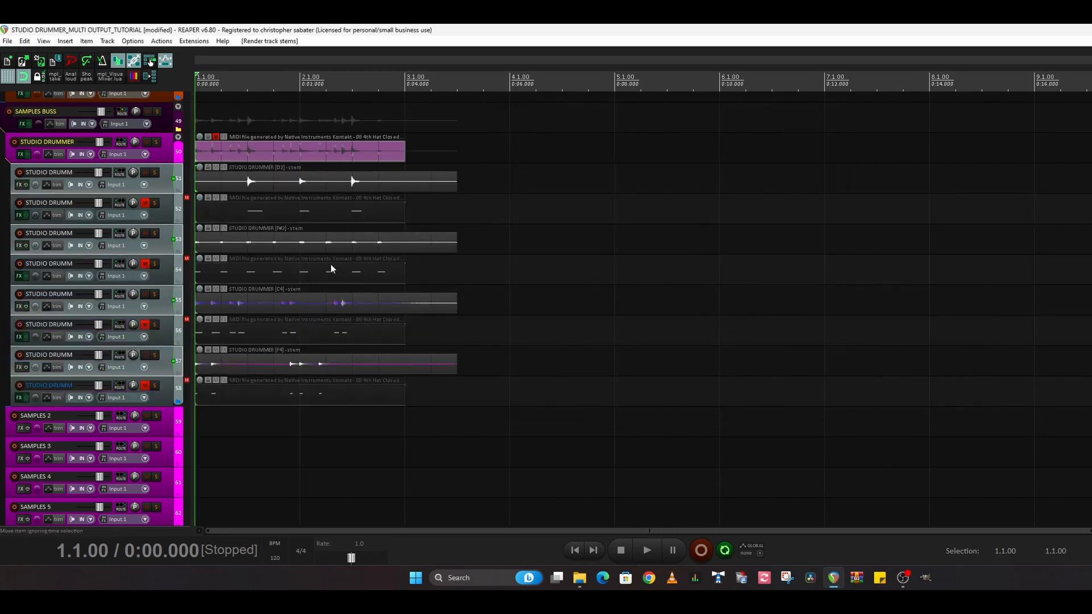
- Remove the four muted STUDIO DRUMMER MIDI tracks and play back the remaining audio stems
{"action": "left_click", "coordinate": [167, 209]}
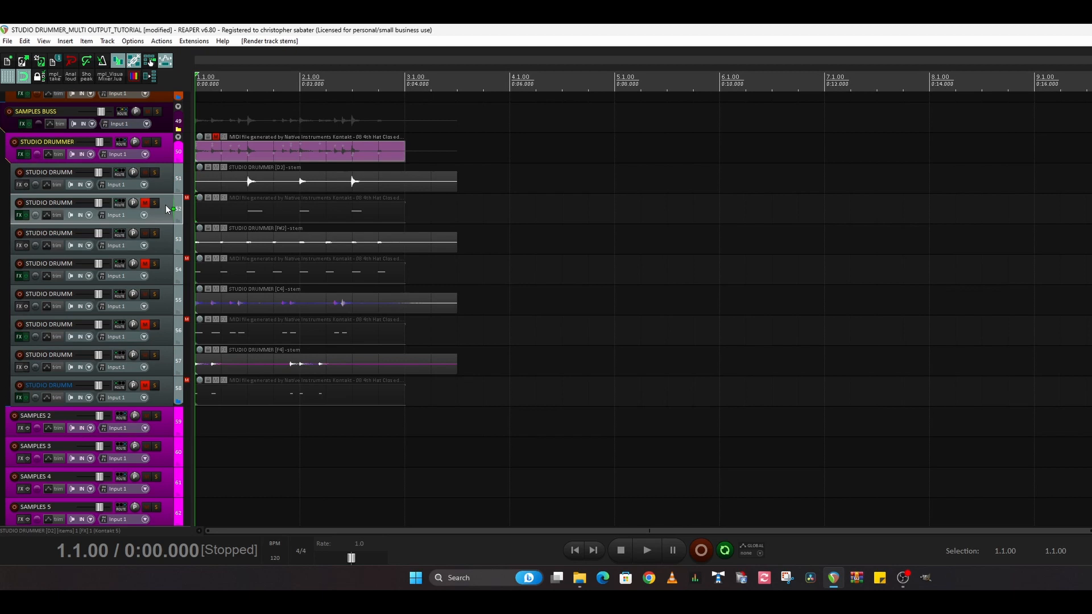
{"action": "left_click", "coordinate": [166, 270], "text": "ctrl"}
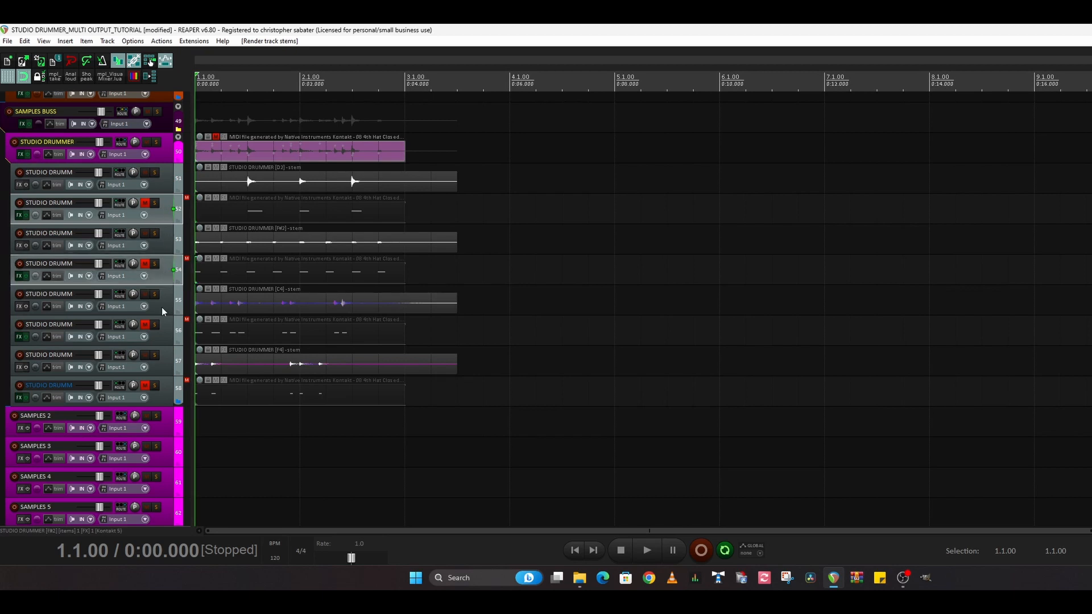
{"action": "left_click", "coordinate": [167, 338], "text": "ctrl"}
{"action": "left_click", "coordinate": [166, 392], "text": "ctrl"}
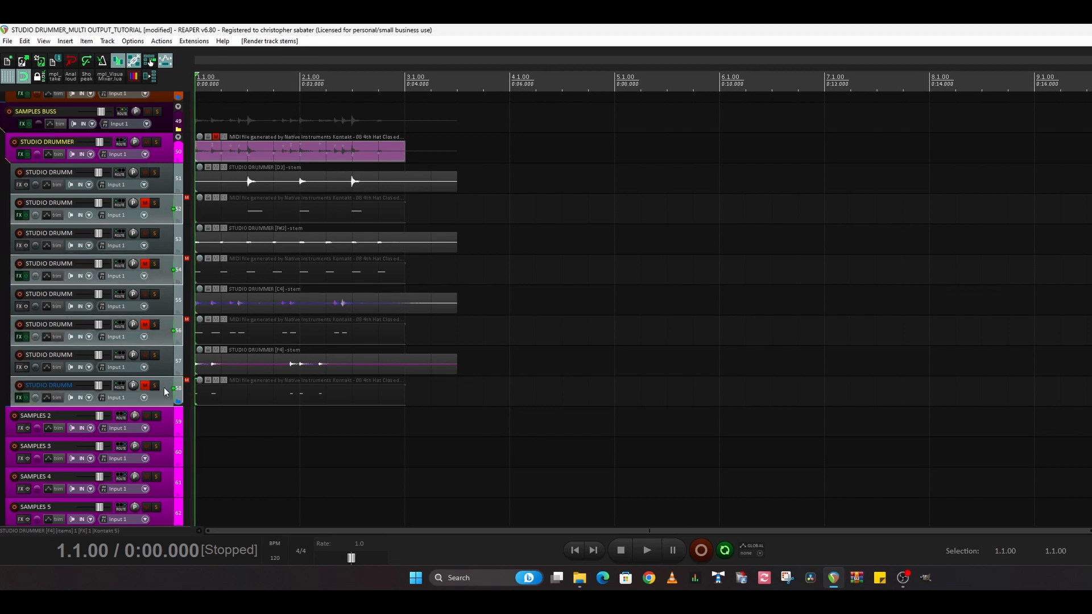
{"action": "right_click", "coordinate": [166, 391]}
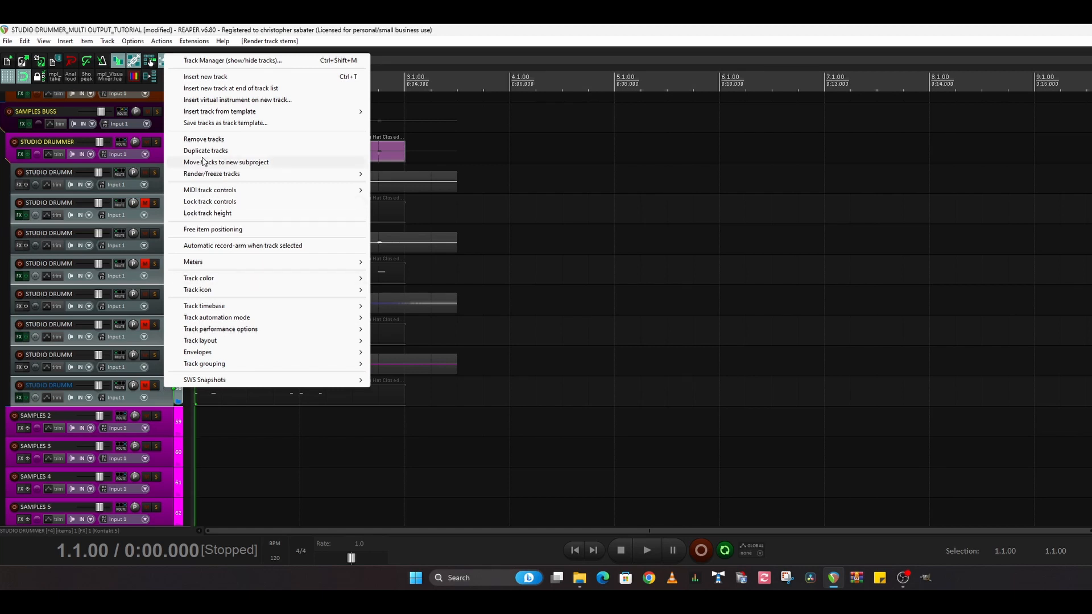
{"action": "left_click", "coordinate": [209, 139]}
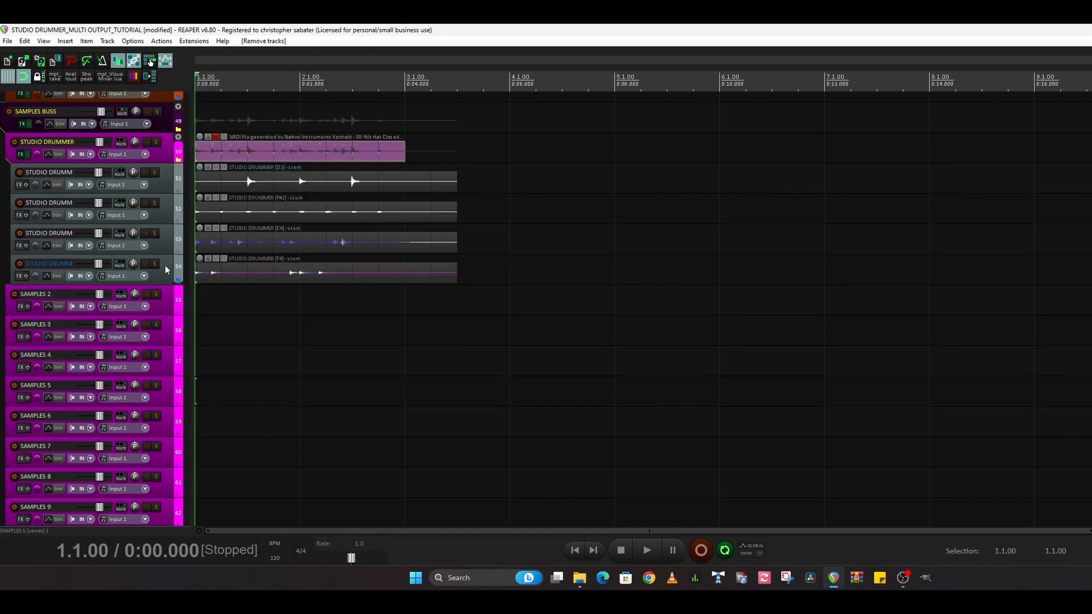
{"action": "key", "text": "space"}
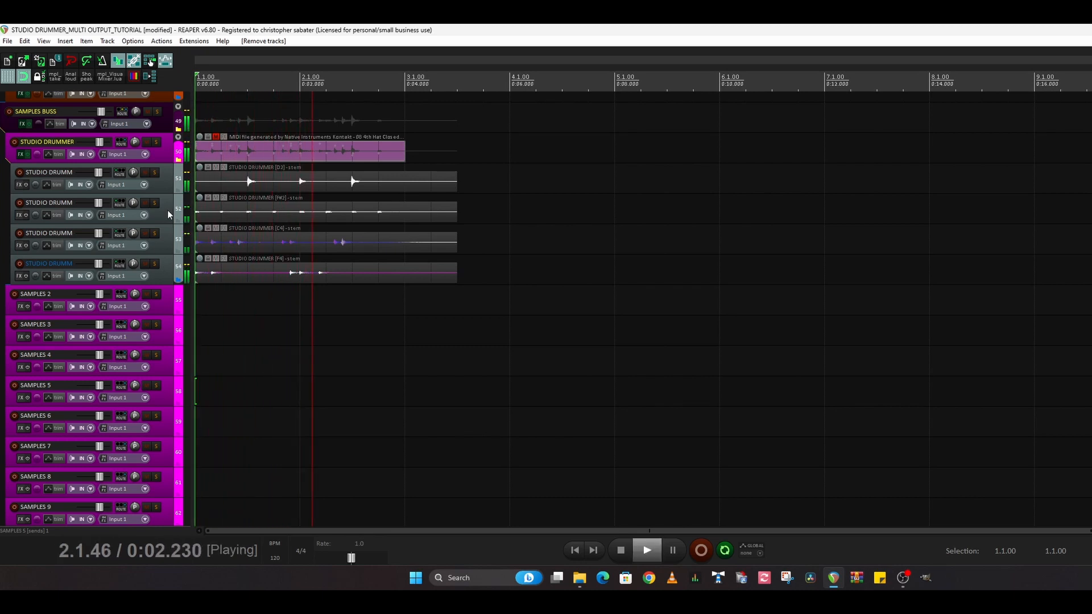
{"action": "key", "text": "space"}
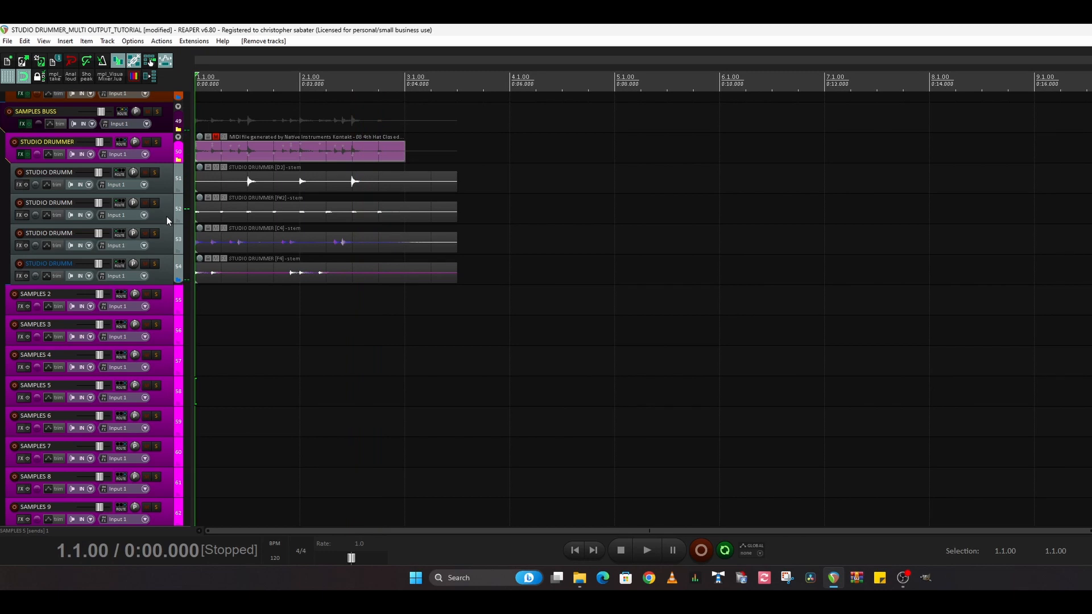
- Solo and play the STUDIO DRUMMER [F4] stem track, and rename it TOMS
{"action": "left_click", "coordinate": [155, 263]}
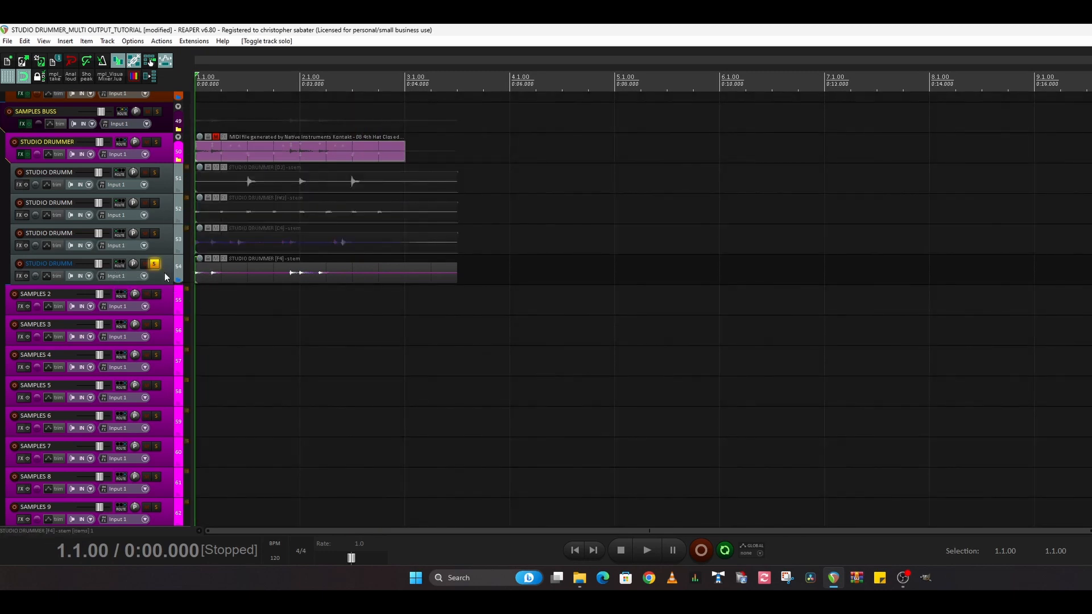
{"action": "key", "text": "space"}
{"action": "key", "text": "space"}
- Solo and play the STUDIO DRUMMER [C4] stem track, and rename it KICK
{"action": "left_click", "coordinate": [154, 233]}
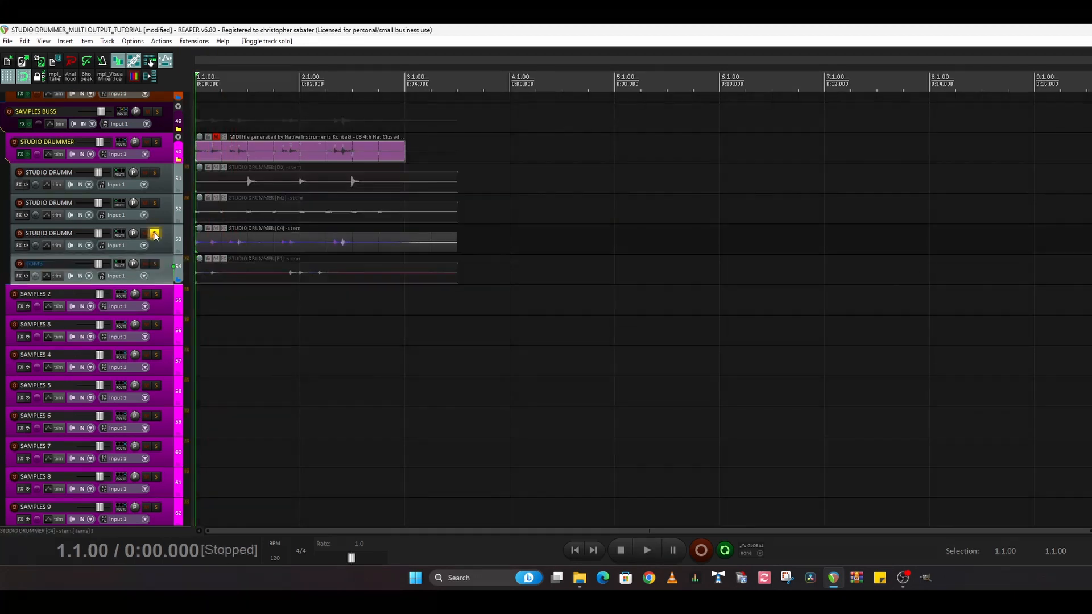
{"action": "key", "text": "space"}
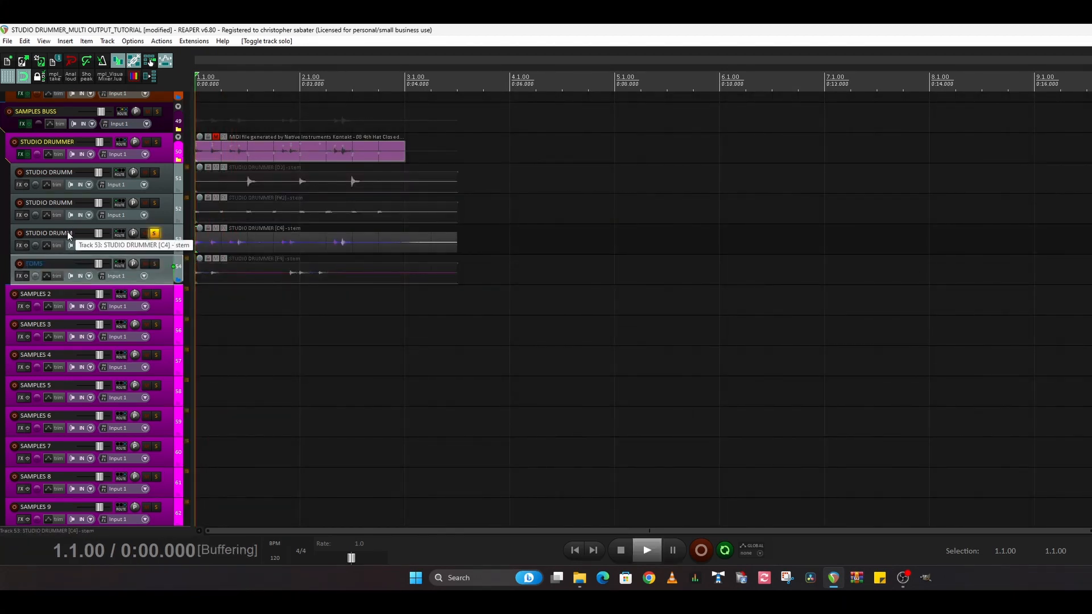
{"action": "key", "text": "space"}
{"action": "double_click", "coordinate": [67, 231]}
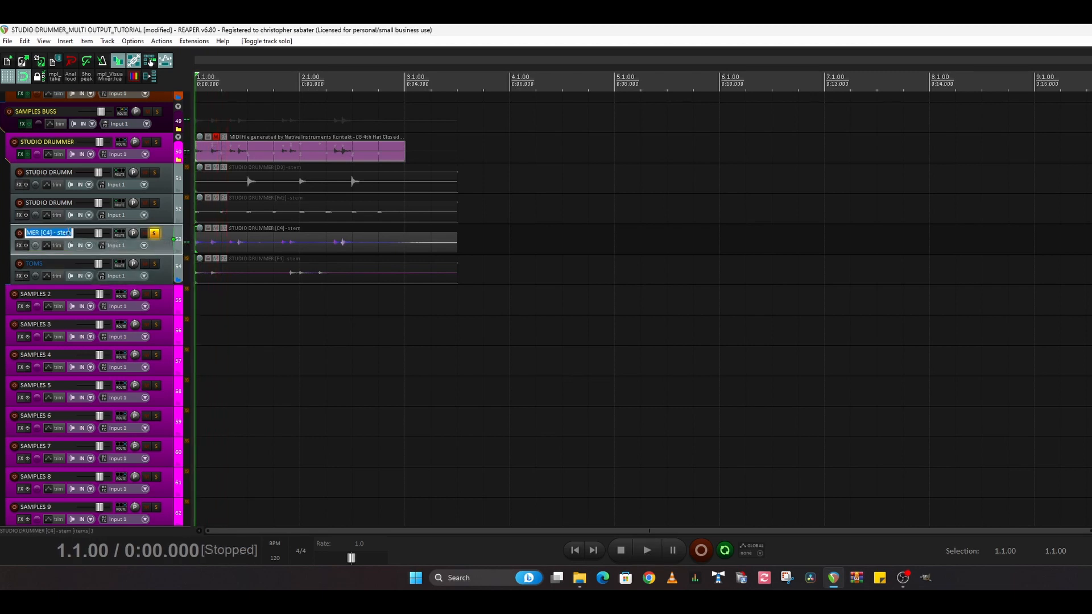
{"action": "type", "text": "KiCK"}
- Solo and play the STUDIO DRUMMER [F#2] stem track, and rename it HATS
{"action": "left_click", "coordinate": [154, 202]}
{"action": "key", "text": "space"}
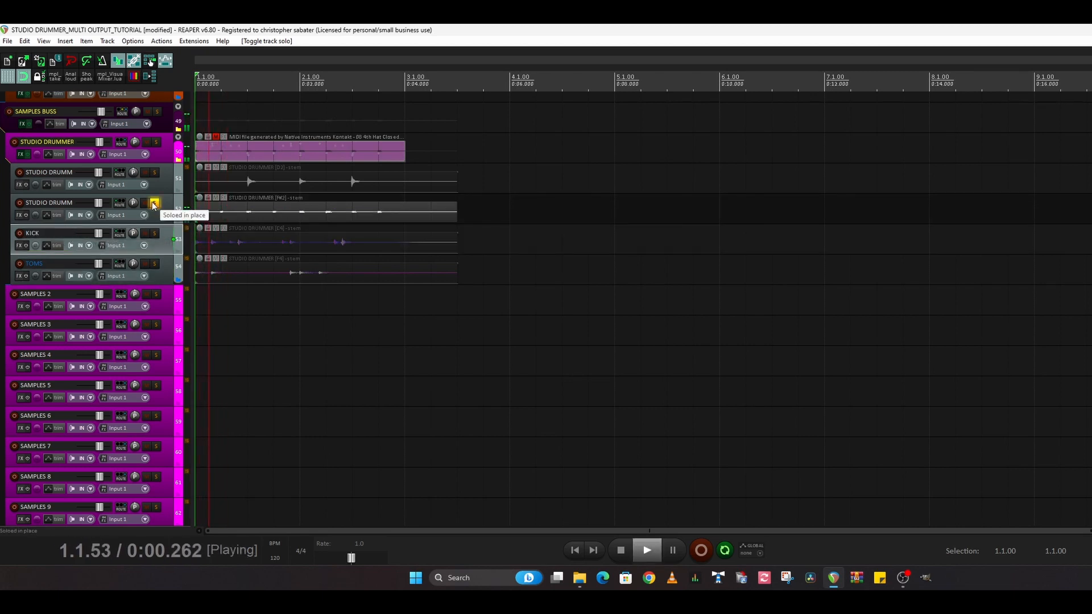
{"action": "key", "text": "space"}
{"action": "double_click", "coordinate": [63, 200]}
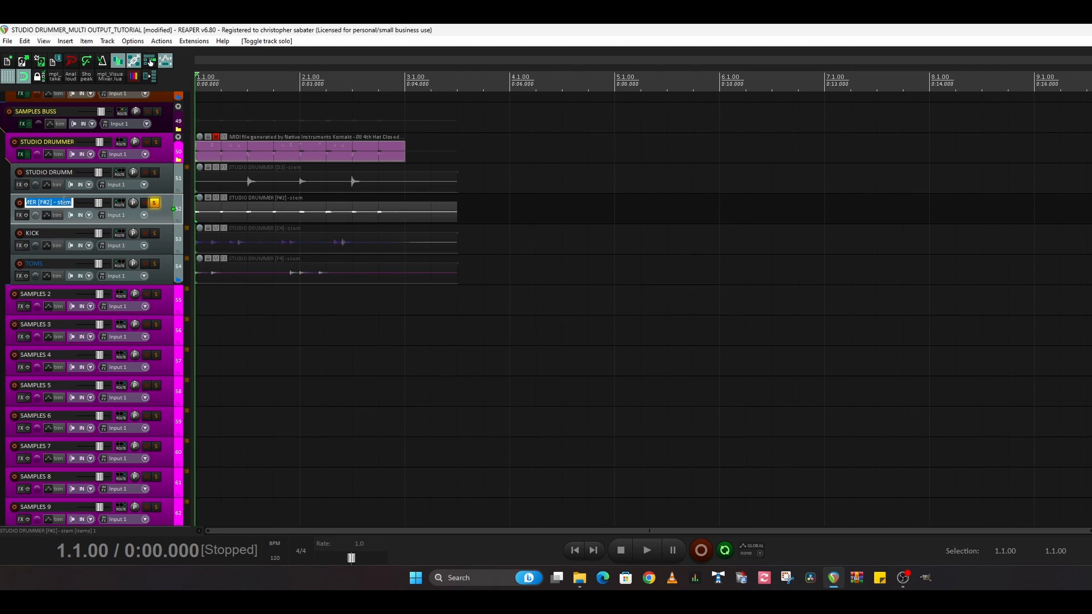
{"action": "type", "text": "HATS"}
- Rename the STUDIO DRUMMER [D2] stem track SNARE, and move the KICK track above it as the folder's first child
{"action": "left_click", "coordinate": [154, 172]}
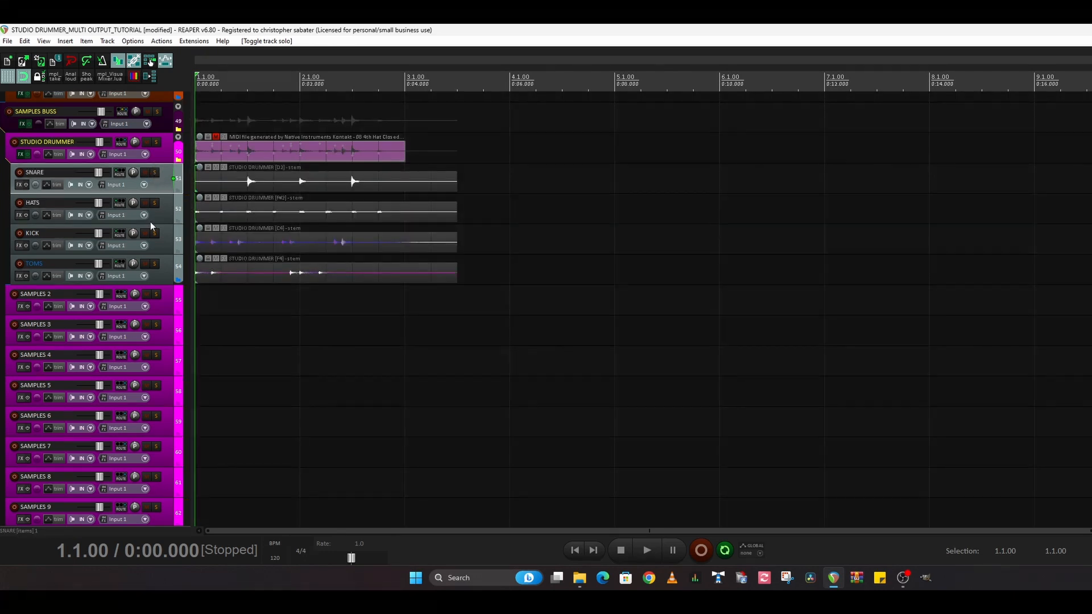
{"action": "left_click_drag", "start_coordinate": [167, 241], "coordinate": [167, 170]}
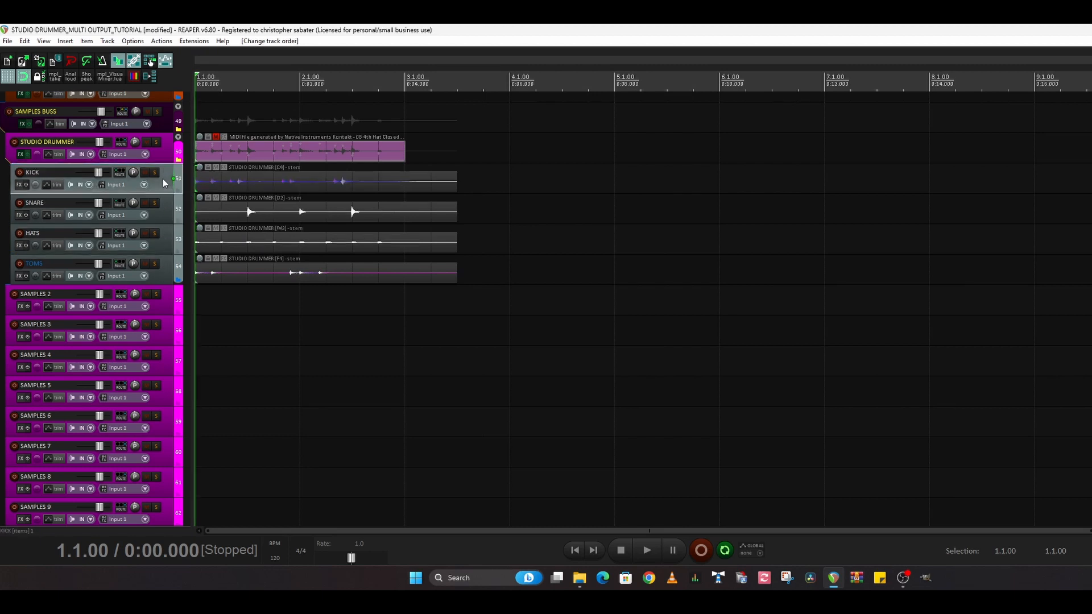
{"action": "key", "text": "space"}
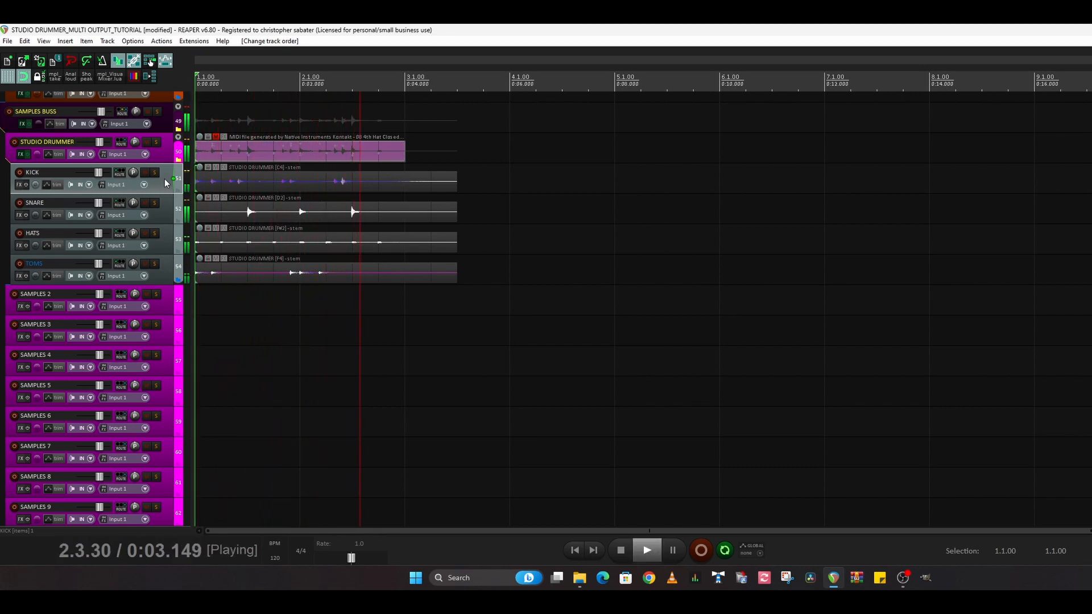
{"action": "key", "text": "space"}
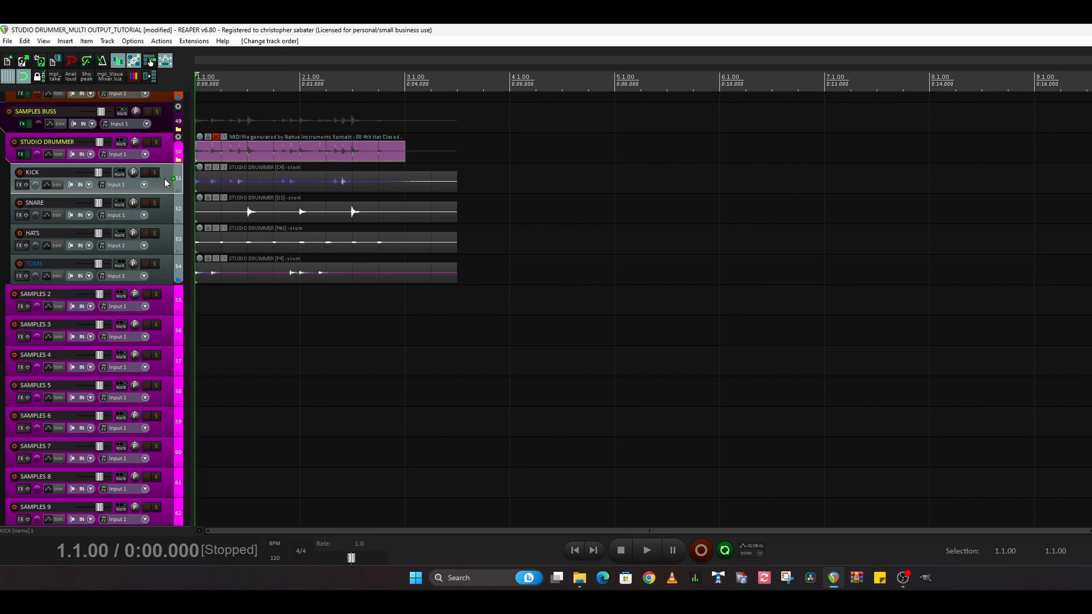
- Show the mixer and remove the unused tracks SAMPLES 2 through SAMPLES 10
{"action": "key", "text": "ctrl+m"}
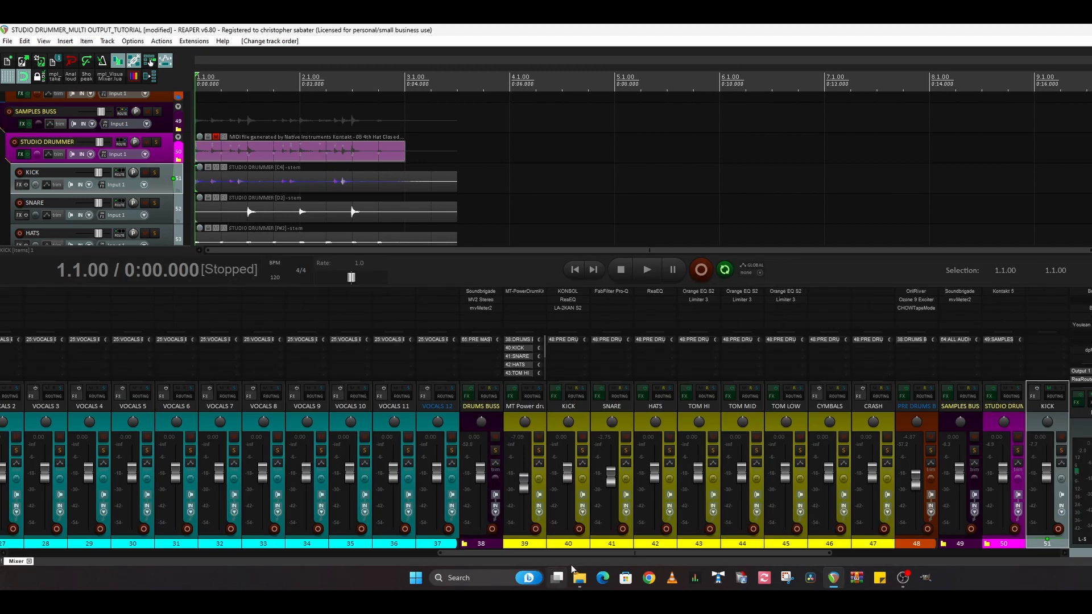
{"action": "left_click_drag", "start_coordinate": [575, 552], "coordinate": [814, 547]}
{"action": "left_click", "coordinate": [632, 421]}
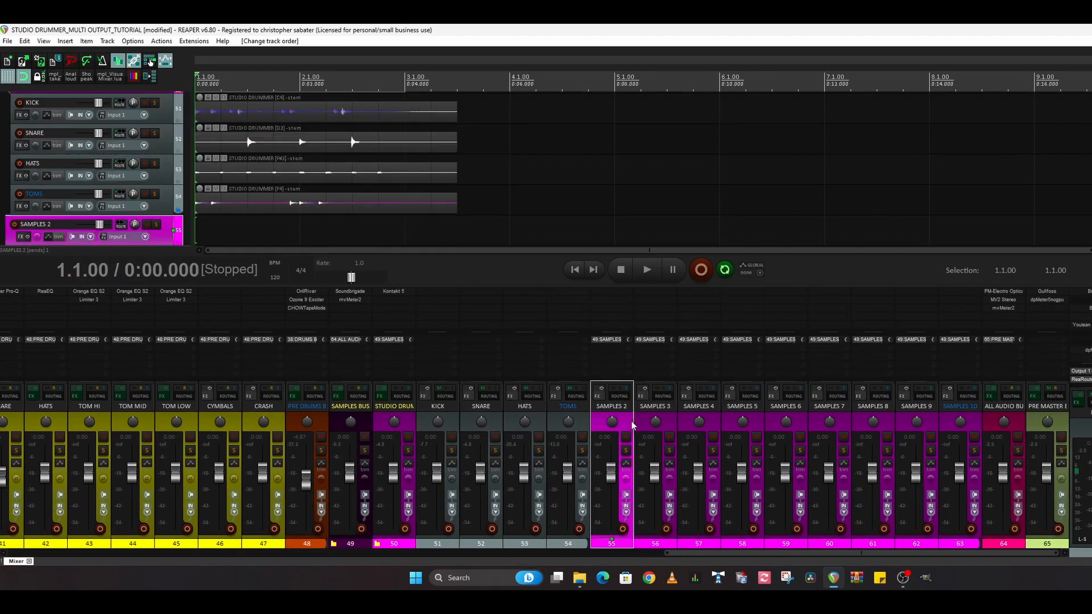
{"action": "left_click", "coordinate": [972, 420], "text": "shift"}
{"action": "right_click", "coordinate": [974, 423]}
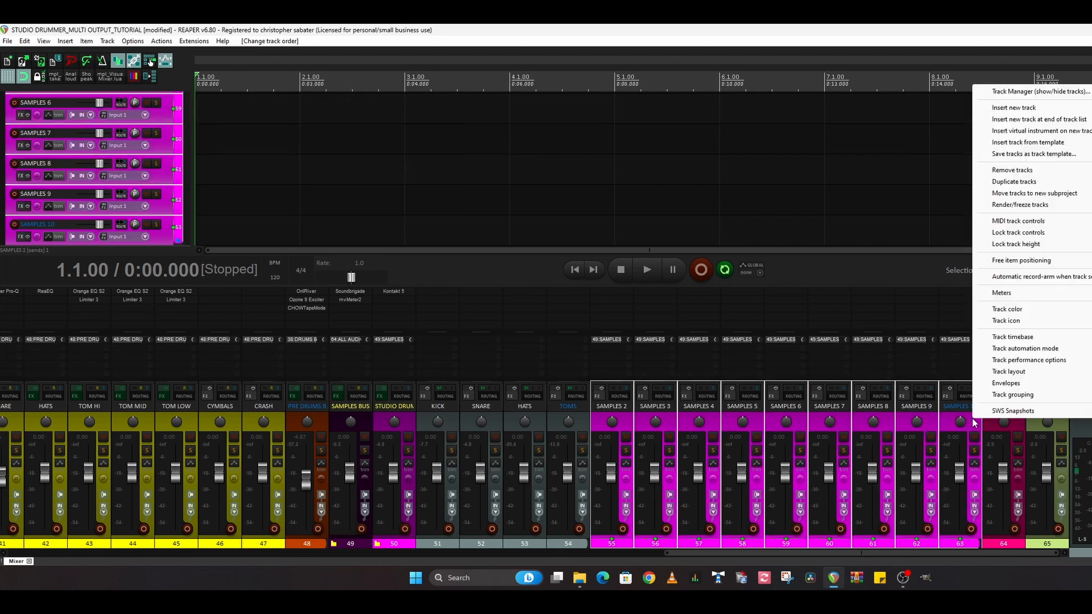
{"action": "left_click", "coordinate": [1001, 171]}
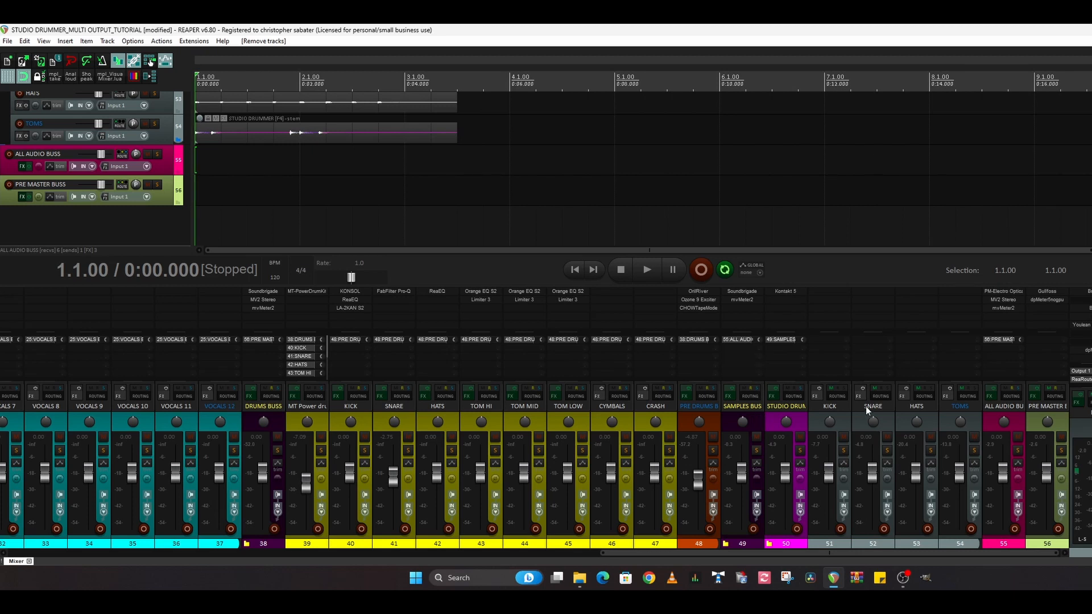
- Send the KICK, SNARE, HATS and TOMS tracks to the SAMPLES BUSS track
{"action": "left_click", "coordinate": [817, 420]}
{"action": "left_click", "coordinate": [946, 421], "text": "shift"}
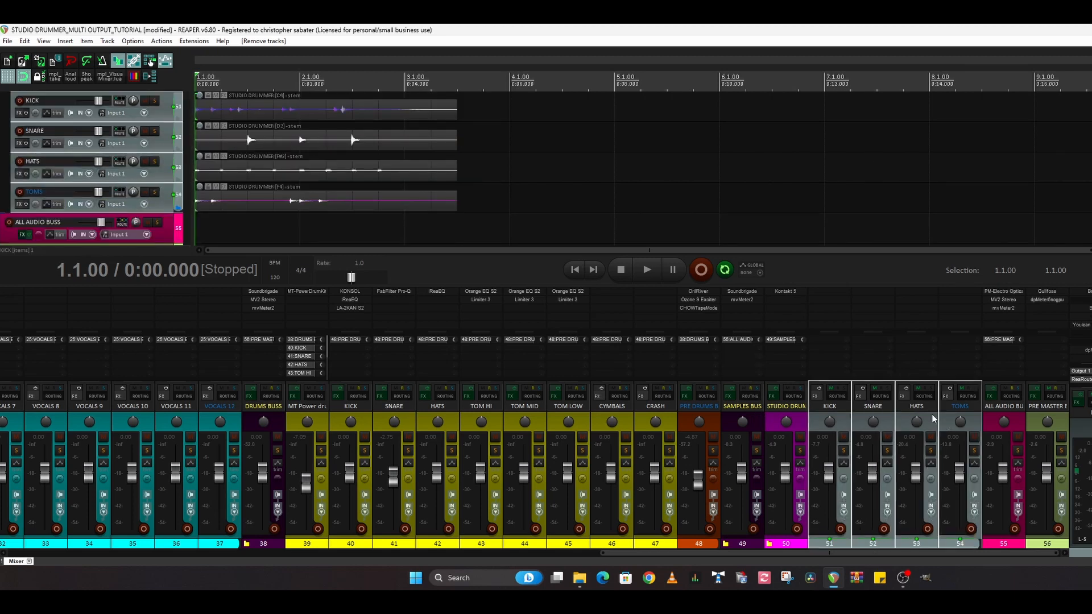
{"action": "left_click", "coordinate": [750, 397]}
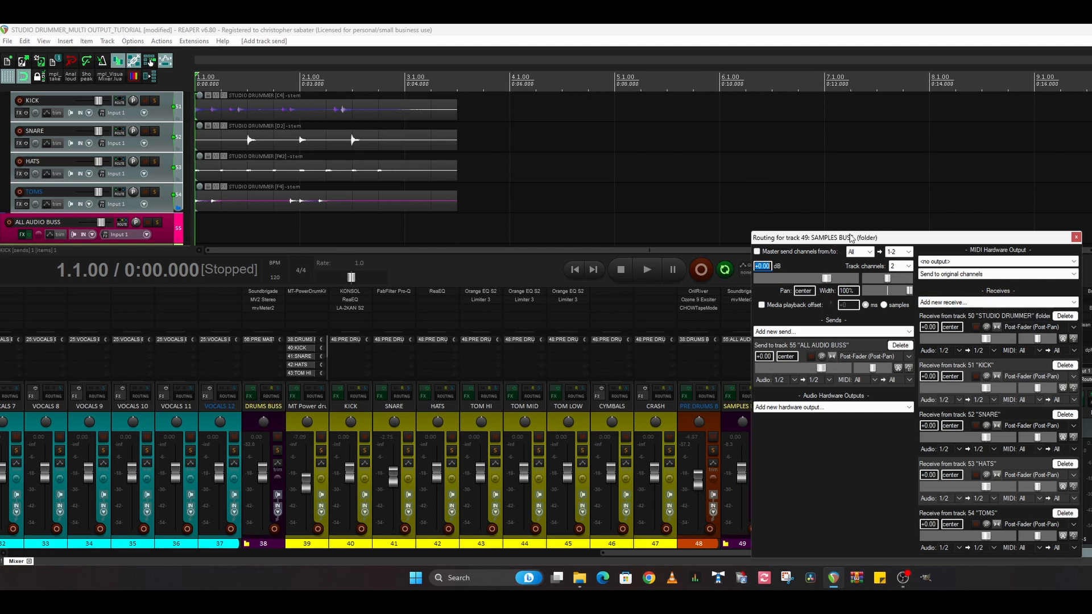
{"action": "left_click_drag", "start_coordinate": [872, 239], "coordinate": [918, 160]}
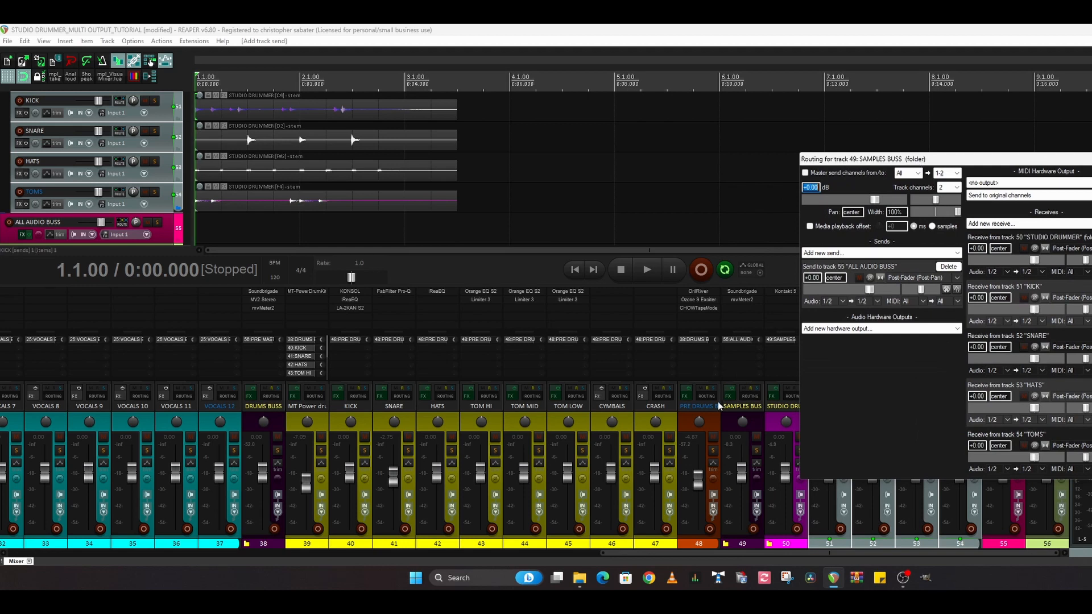
- Review the SAMPLES BUSS track's routing for its drum receives, and play the drum stems through it
{"action": "left_click", "coordinate": [748, 419]}
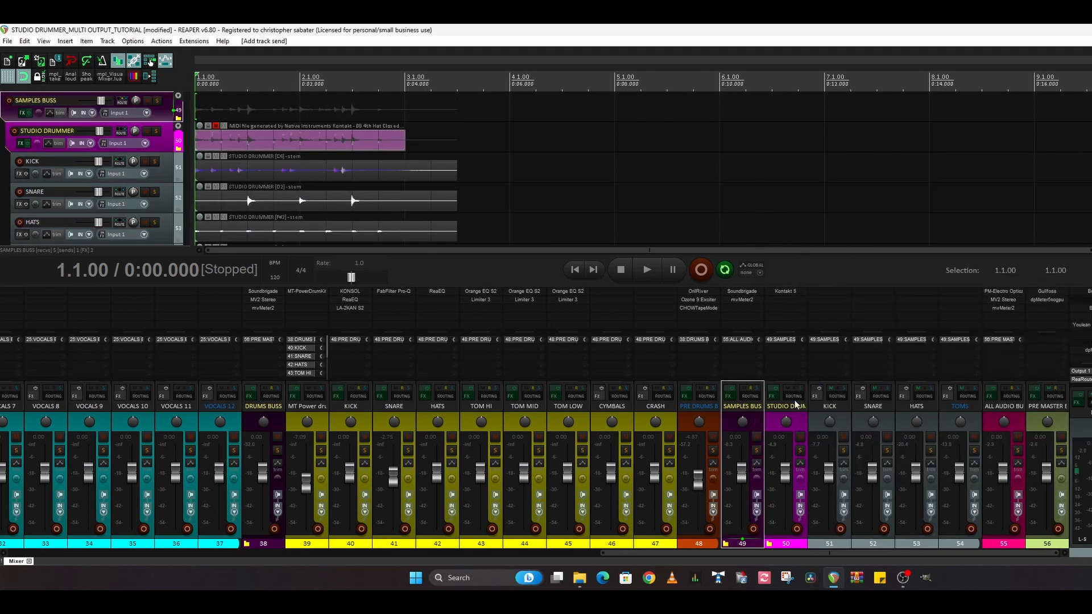
{"action": "left_click", "coordinate": [750, 397]}
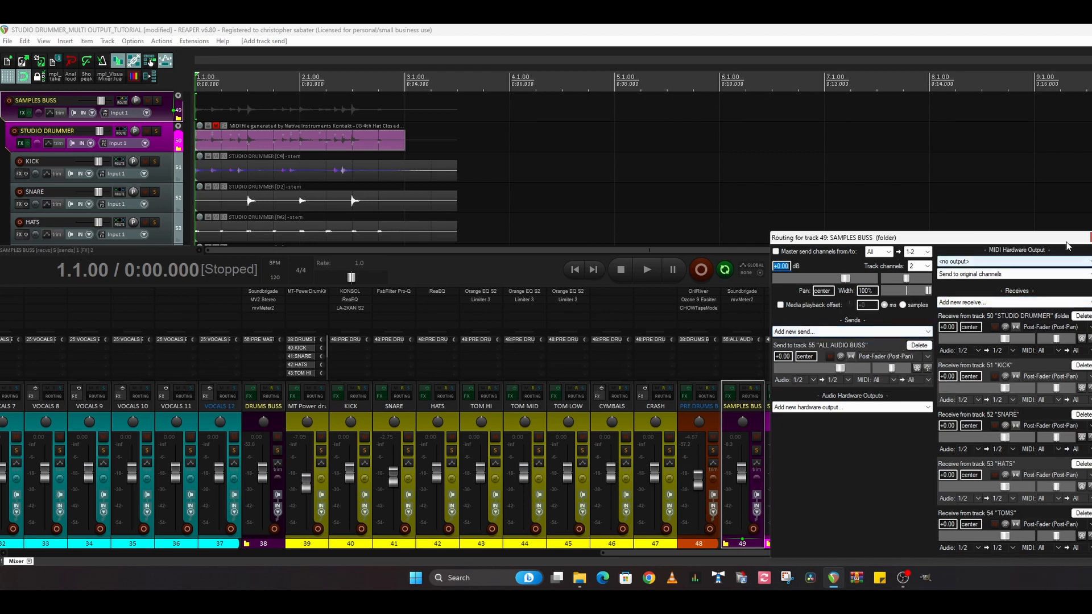
{"action": "left_click", "coordinate": [1091, 237]}
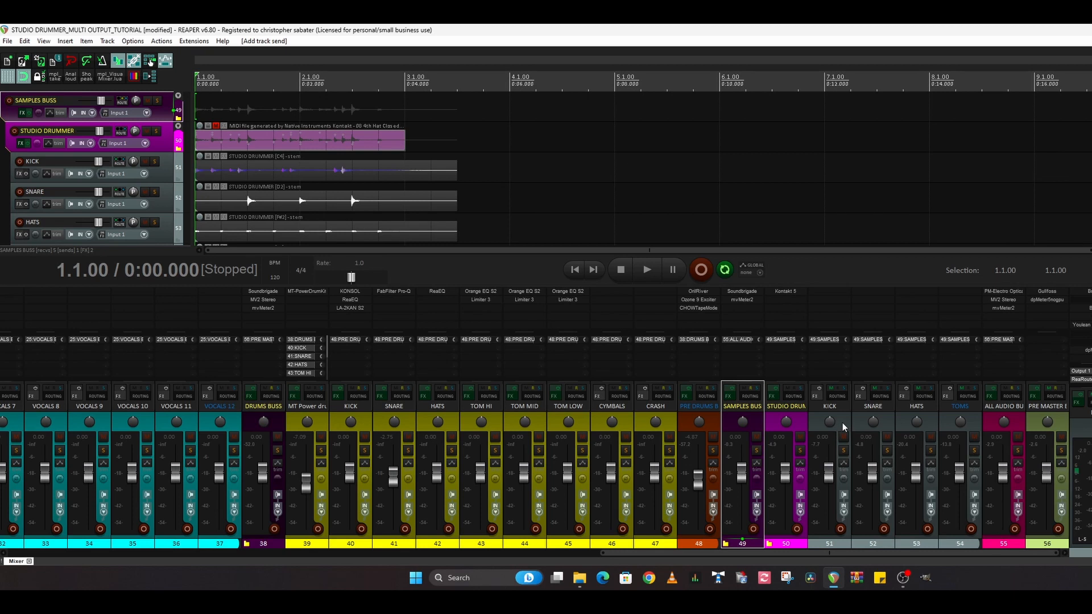
{"action": "key", "text": "space"}
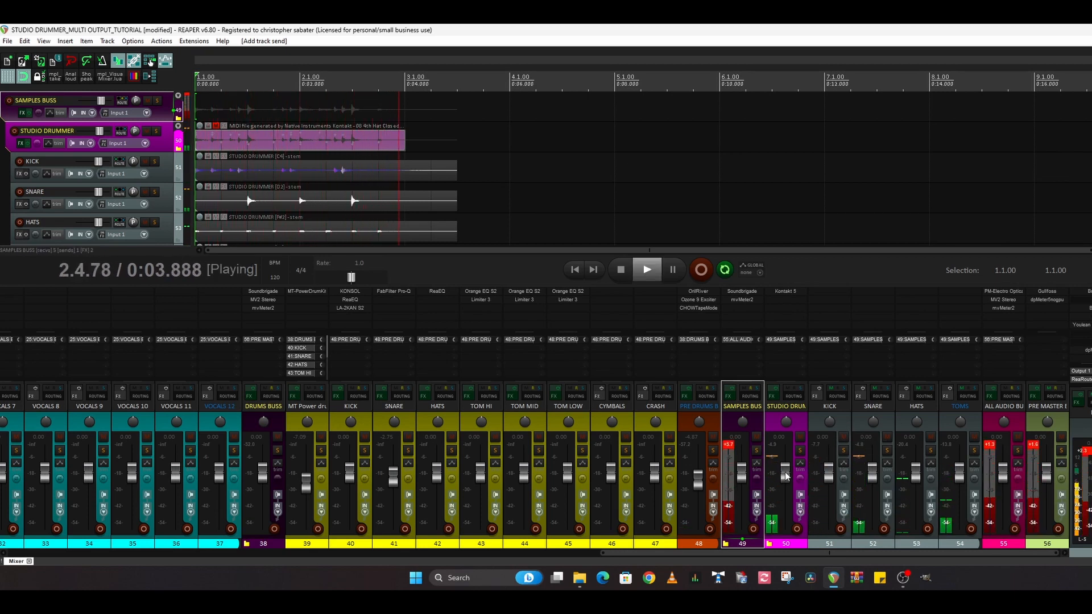
{"action": "key", "text": "space"}
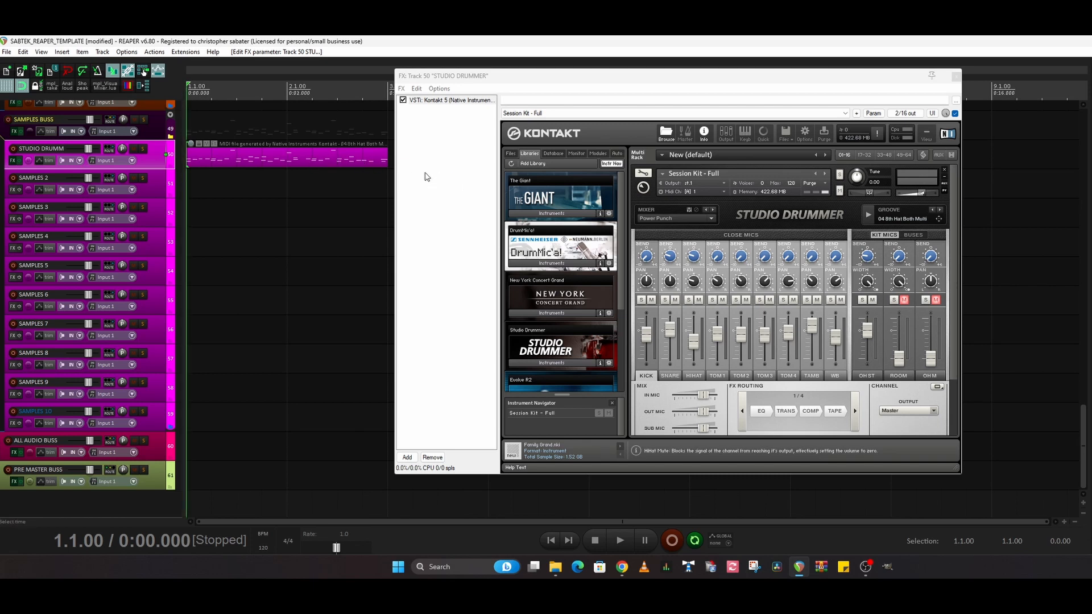
- Solo the KICK channel in Studio Drummer, render the STUDIO DRUMMER track to a mono stem track, and audition it
{"action": "key", "text": "space"}
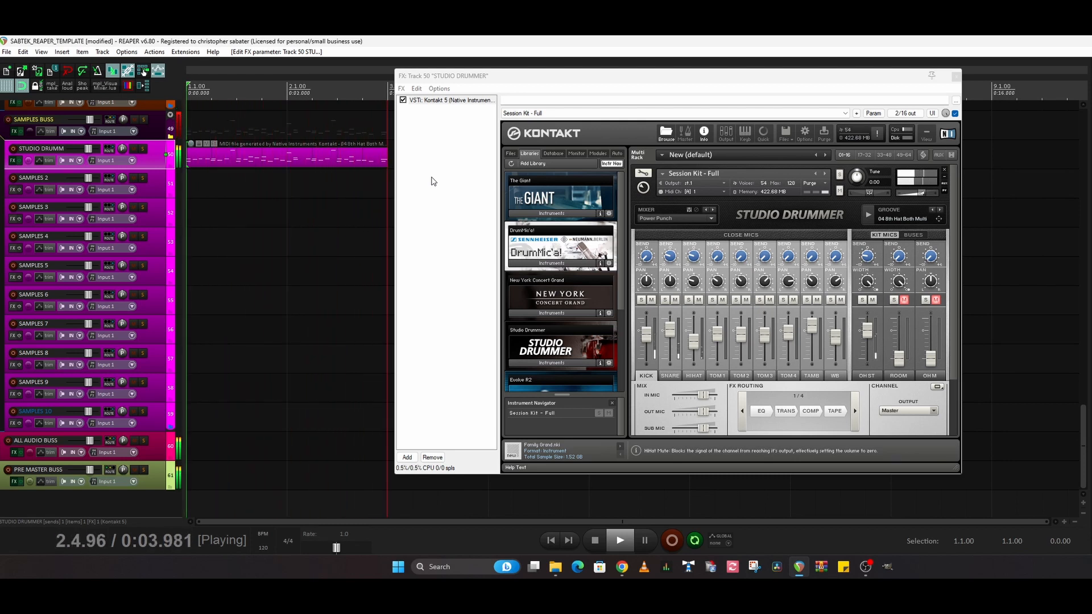
{"action": "key", "text": "space"}
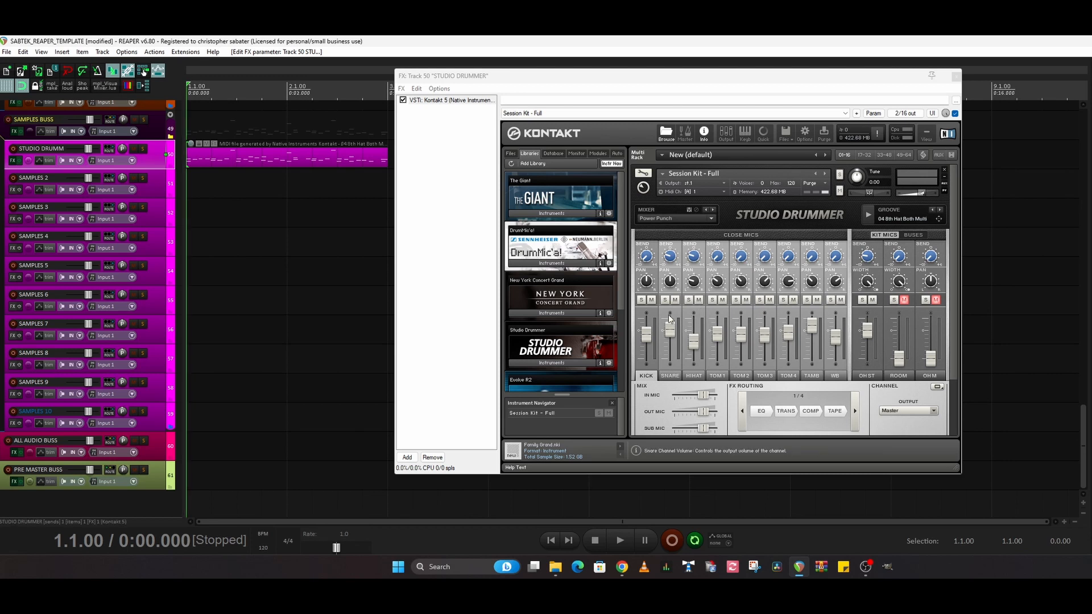
{"action": "left_click", "coordinate": [639, 300]}
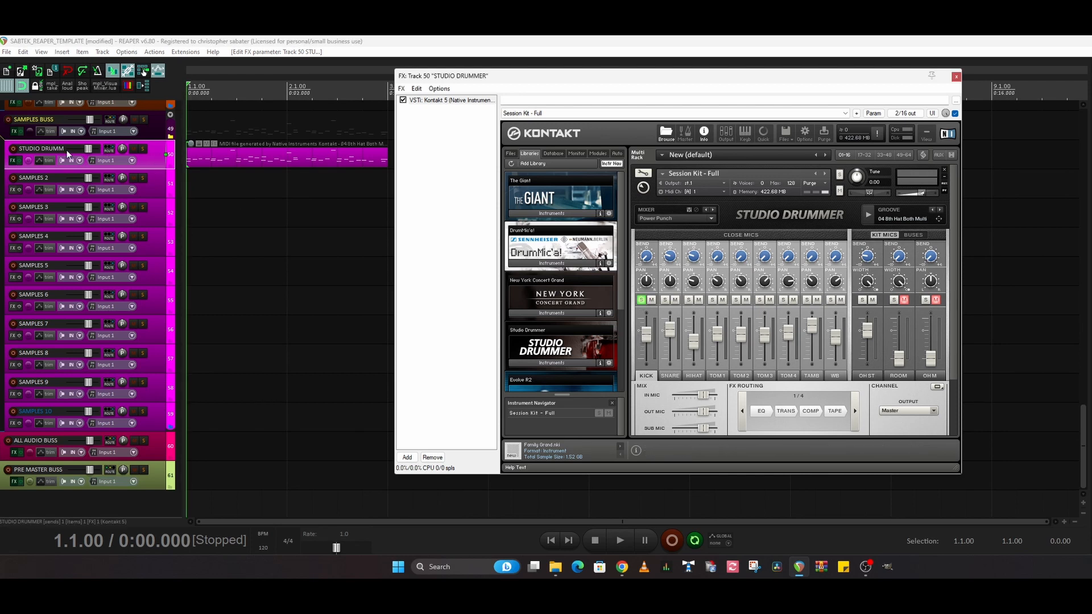
{"action": "left_click_drag", "start_coordinate": [31, 151], "coordinate": [58, 148]}
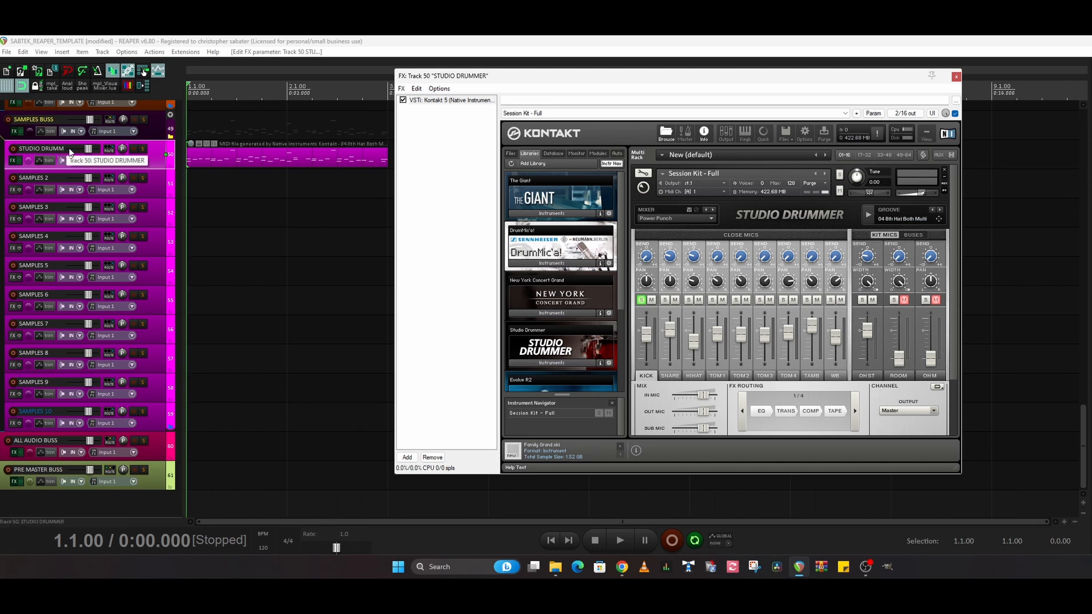
{"action": "right_click", "coordinate": [154, 156]}
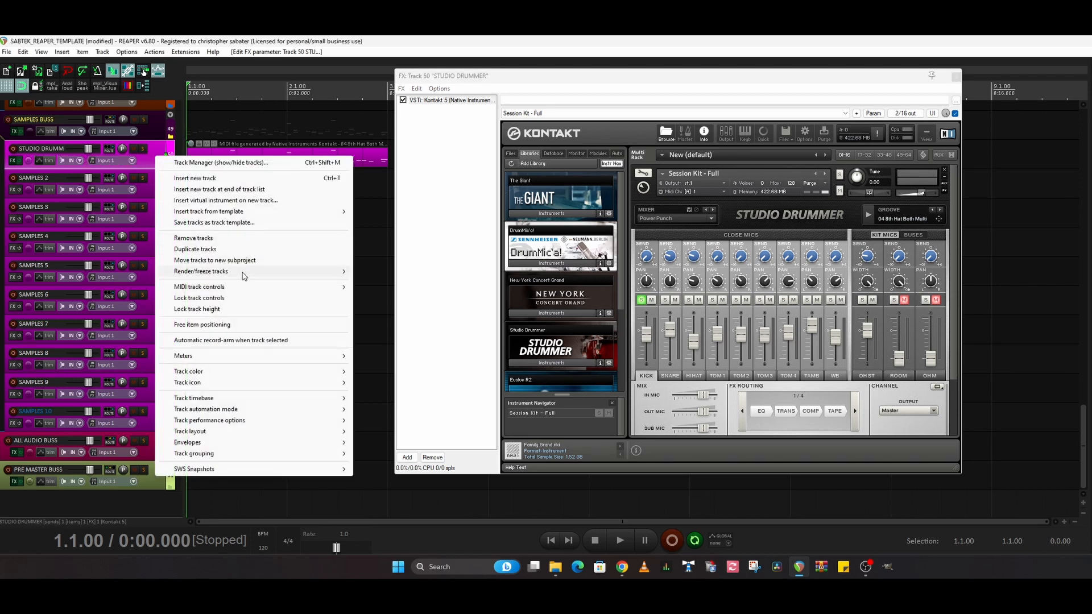
{"action": "mouse_move", "coordinate": [244, 275]}
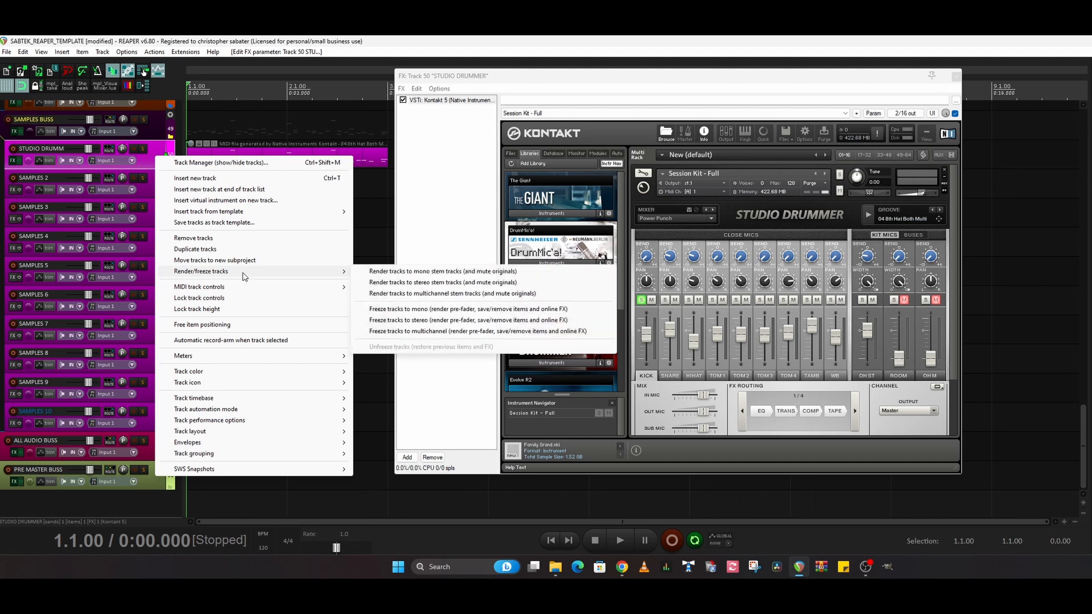
{"action": "left_click", "coordinate": [387, 272]}
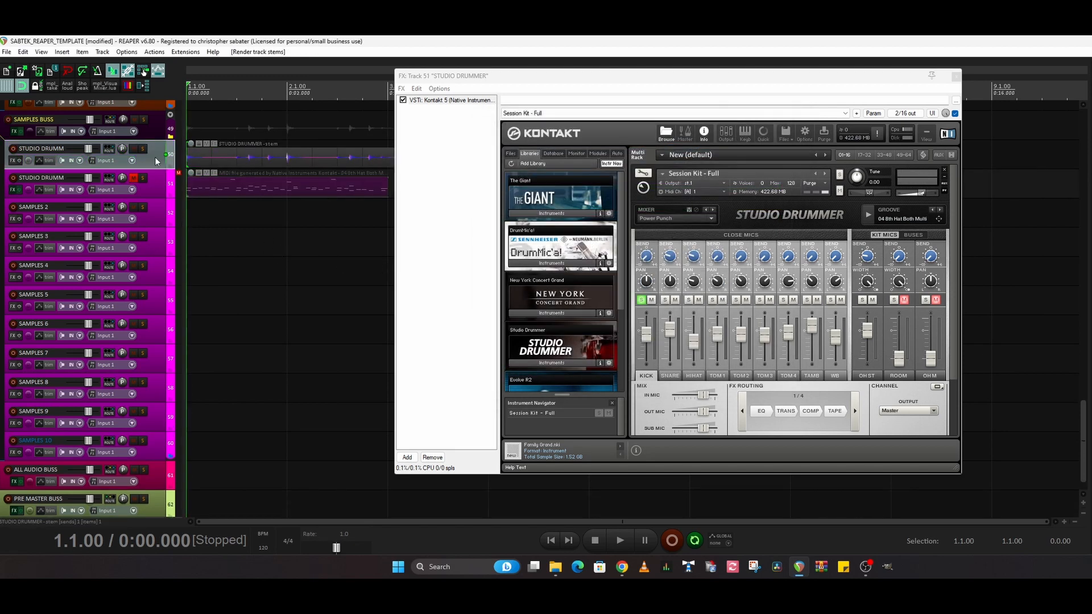
{"action": "key", "text": "space"}
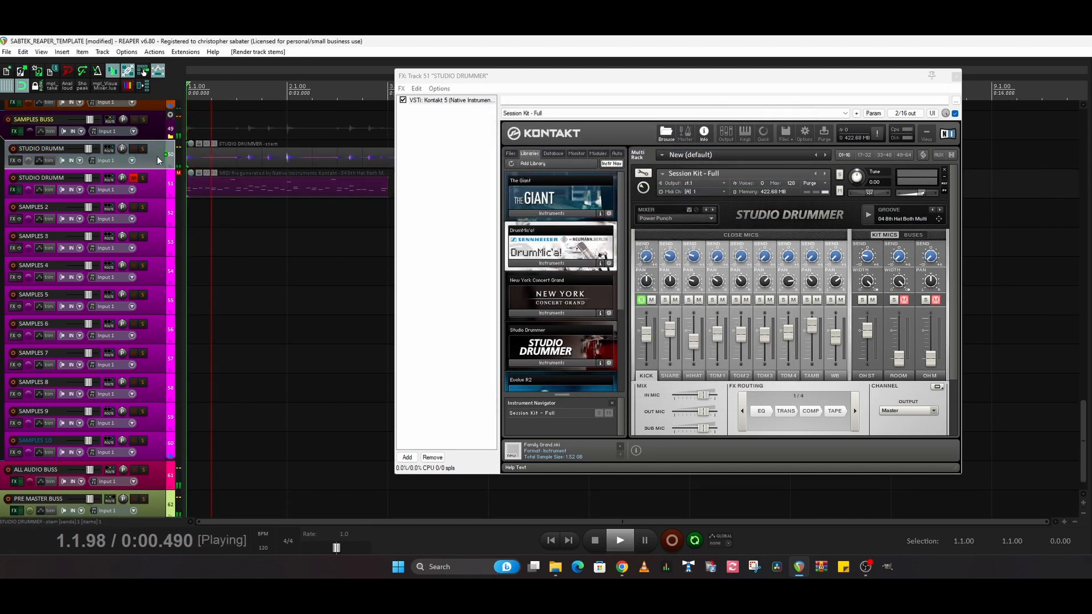
{"action": "key", "text": "space"}
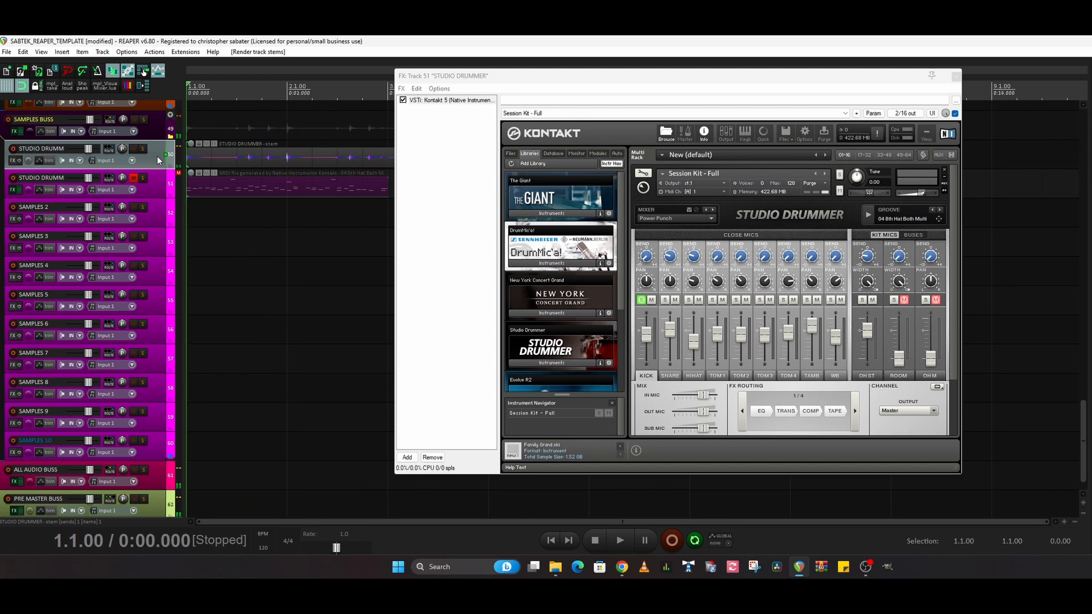
- Unmute the original STUDIO DRUMMER track and render it to a mono stem with only the SNARE channel soloed
{"action": "left_click", "coordinate": [133, 178]}
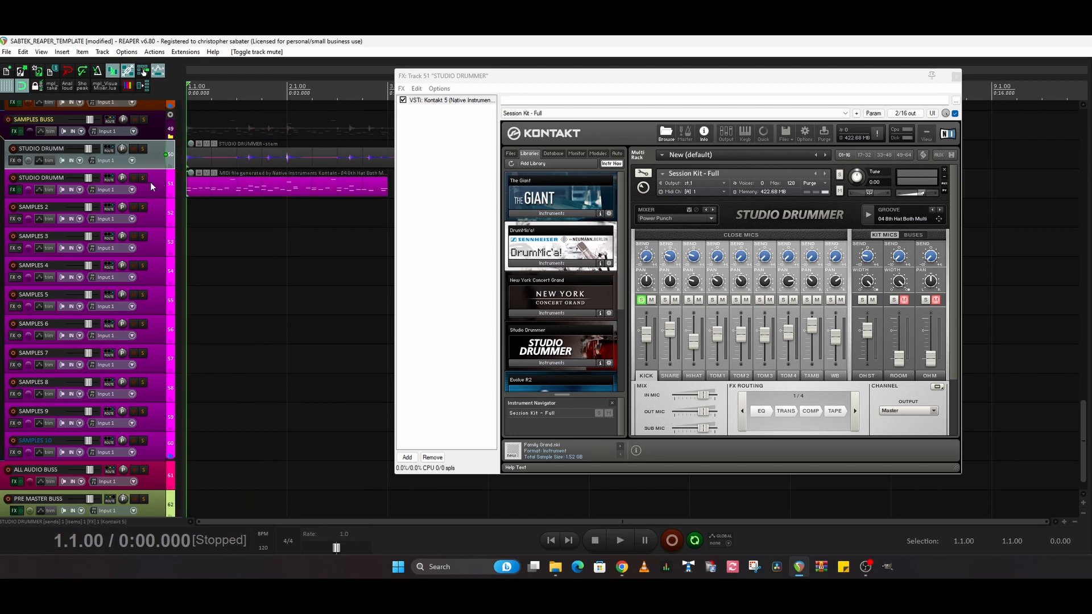
{"action": "left_click", "coordinate": [155, 182]}
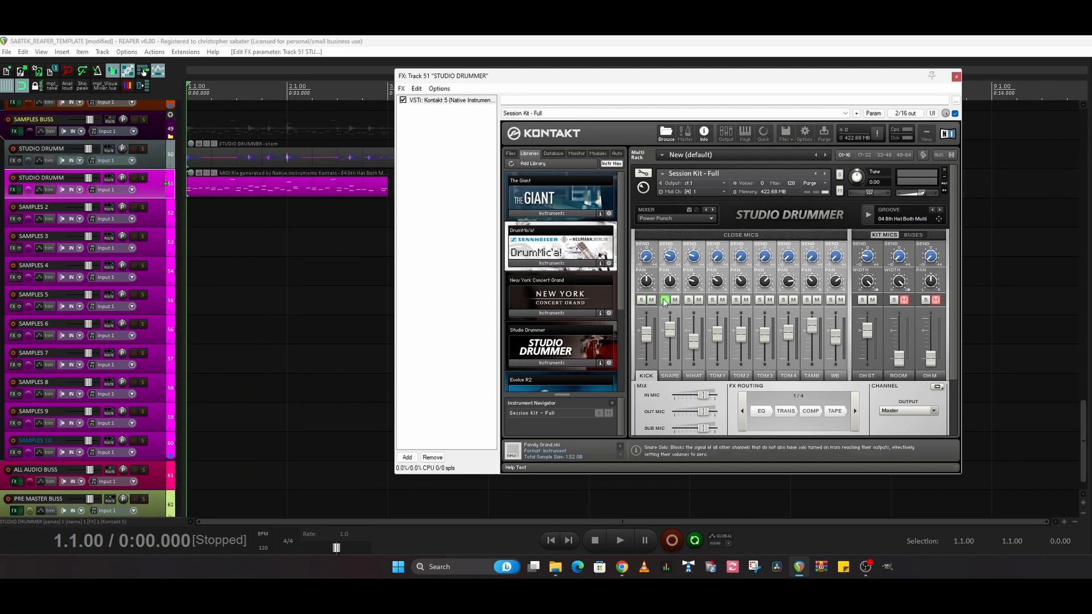
{"action": "right_click", "coordinate": [155, 182]}
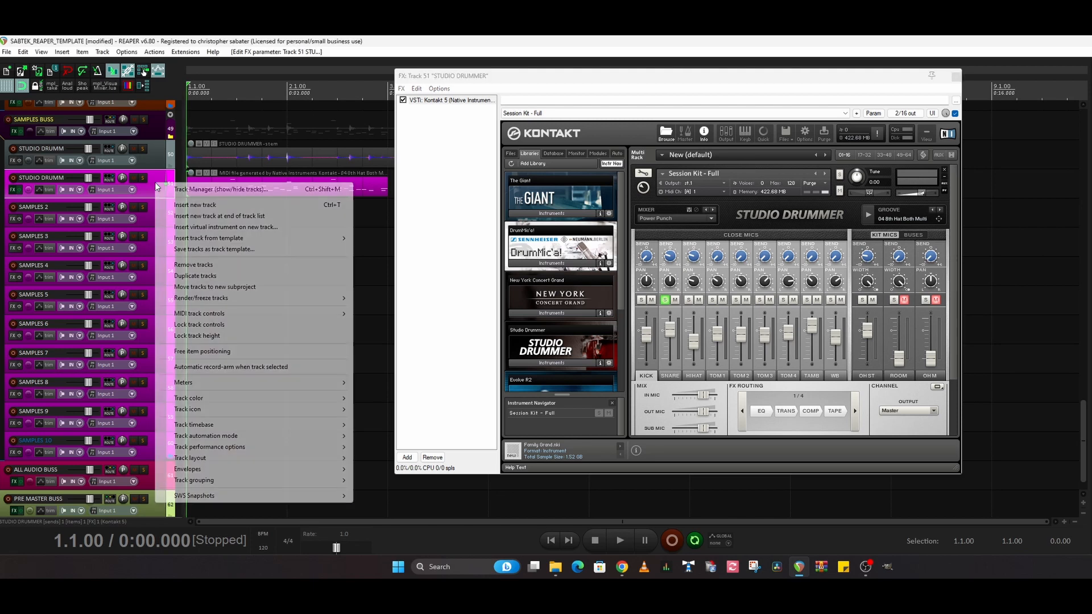
{"action": "mouse_move", "coordinate": [303, 301]}
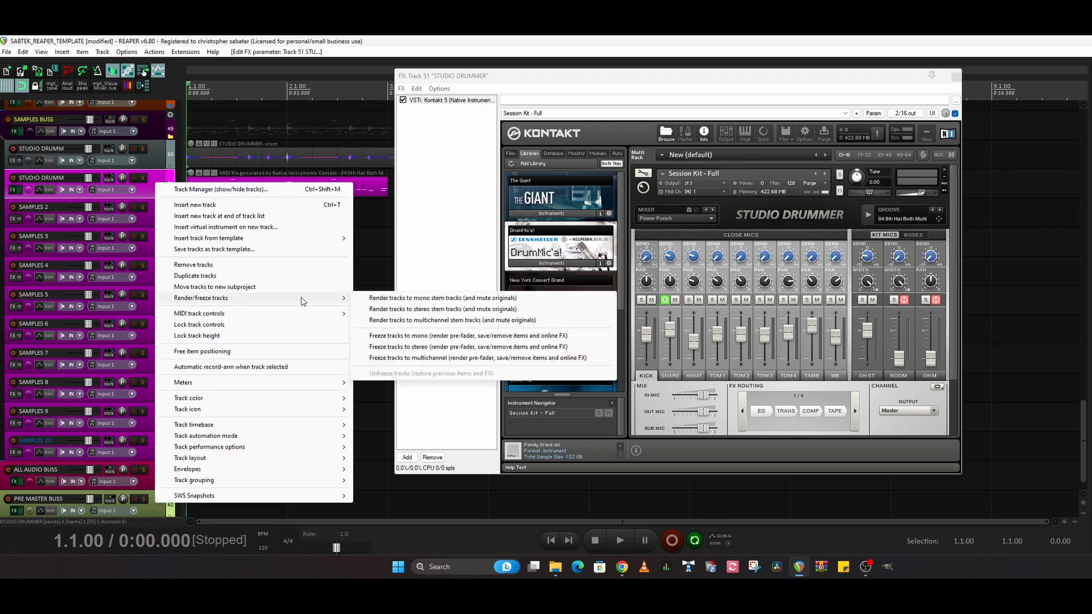
{"action": "left_click", "coordinate": [373, 298]}
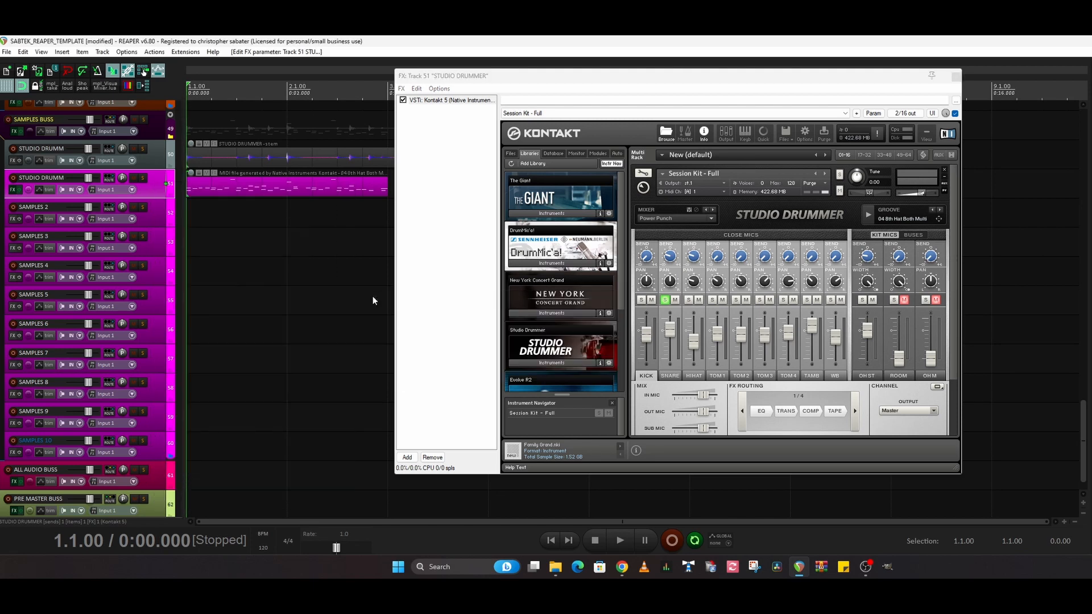
{"action": "key", "text": "space"}
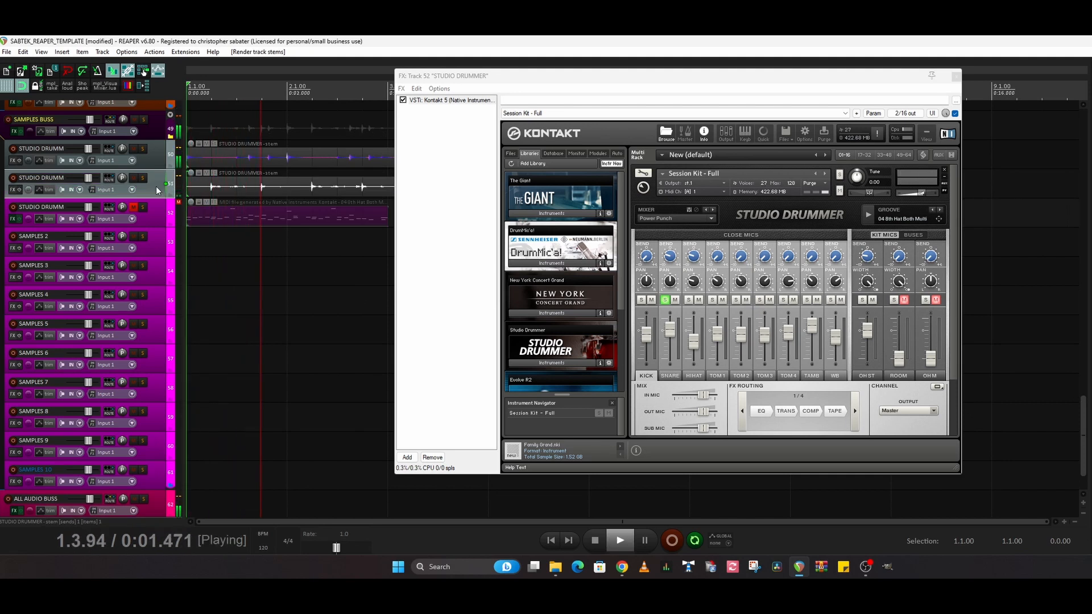
{"action": "key", "text": "space"}
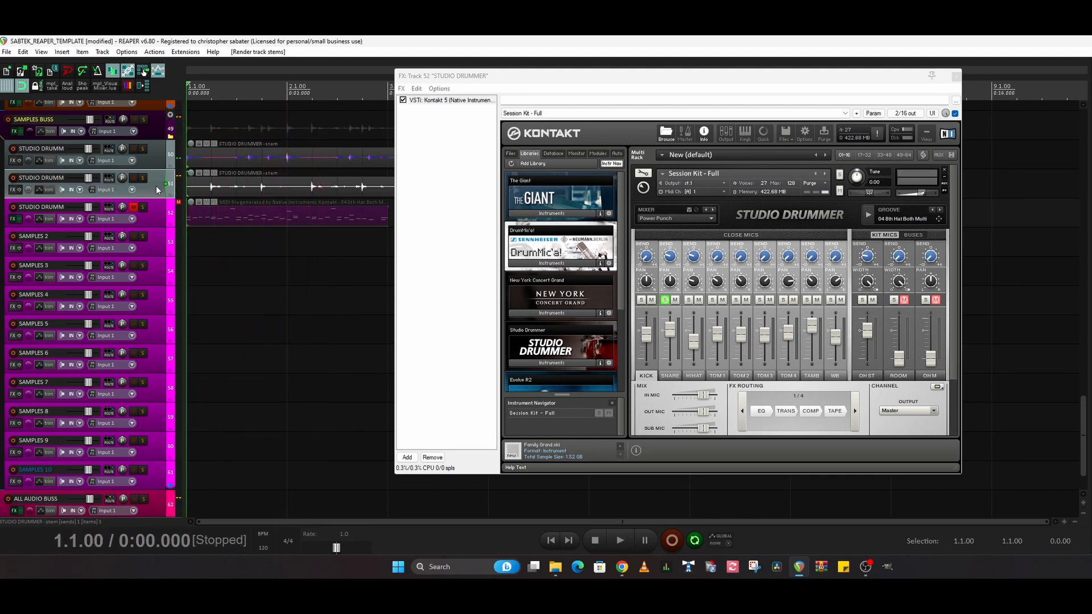
- Unmute the original STUDIO DRUMMER track and render it to a mono stem with only the HIHAT channel soloed
{"action": "left_click", "coordinate": [132, 207]}
{"action": "left_click", "coordinate": [149, 212]}
{"action": "left_click", "coordinate": [666, 300]}
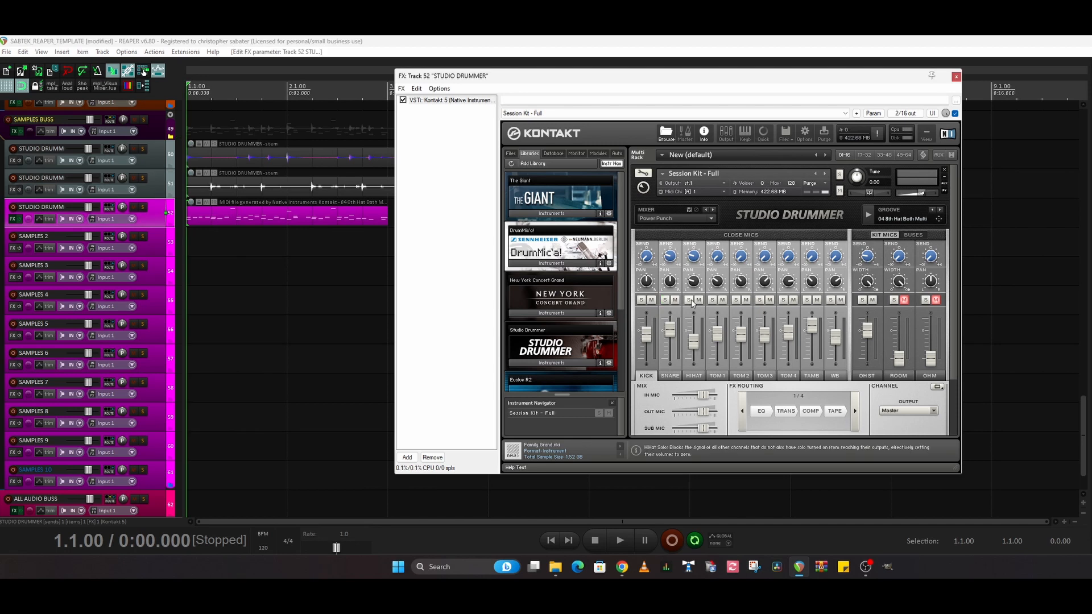
{"action": "left_click", "coordinate": [690, 300]}
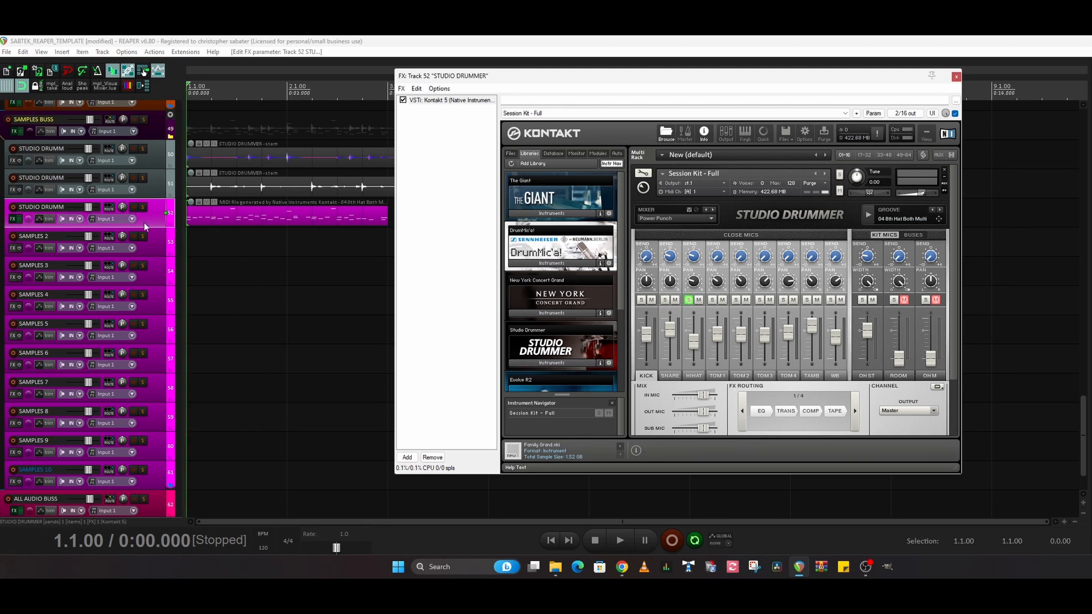
{"action": "right_click", "coordinate": [159, 214]}
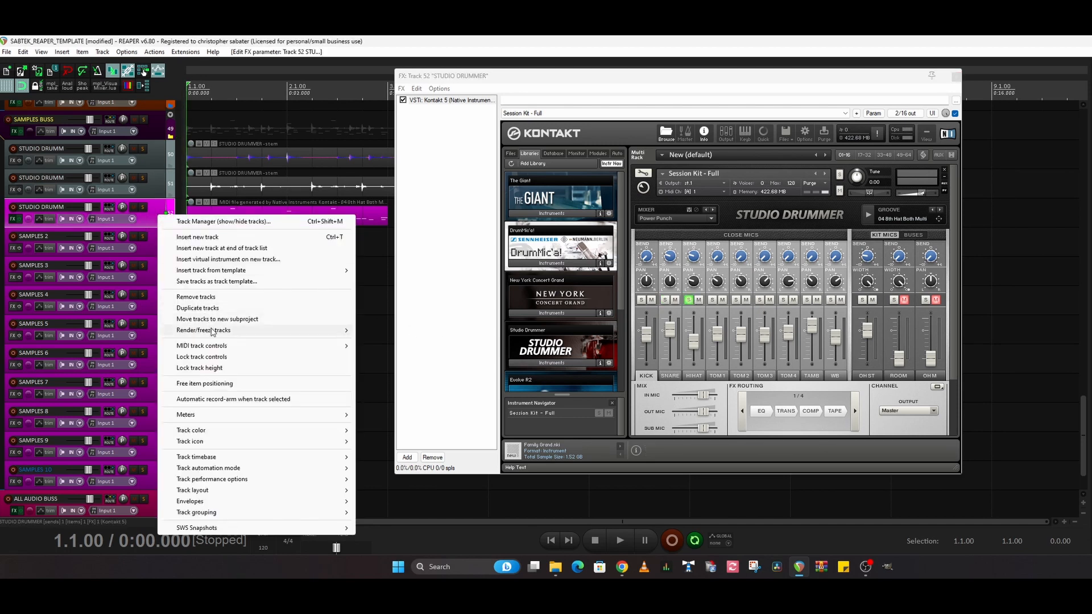
{"action": "mouse_move", "coordinate": [205, 329]}
{"action": "left_click", "coordinate": [353, 325]}
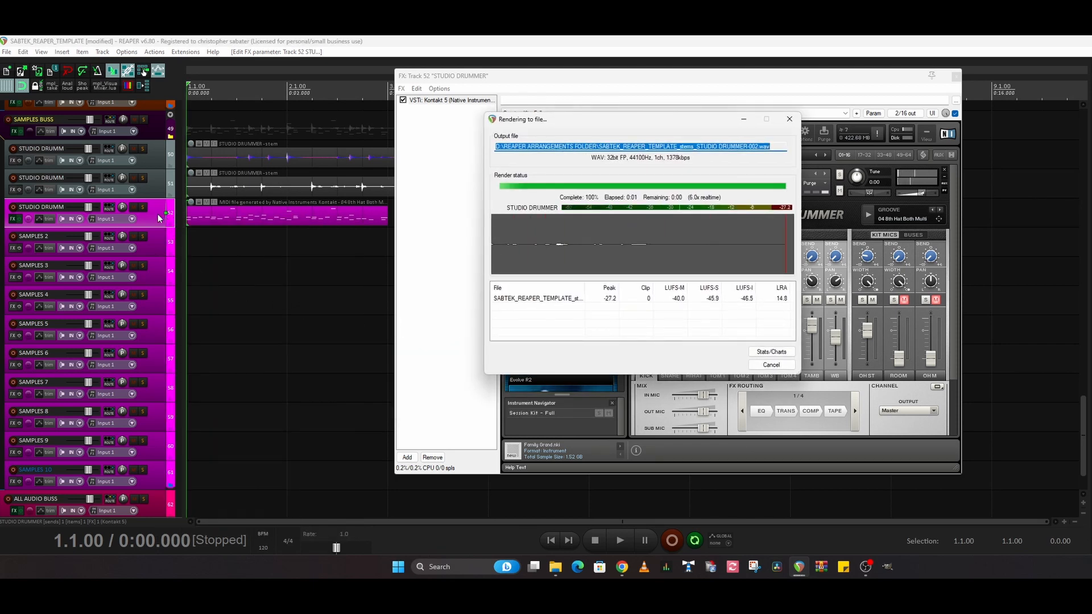
{"action": "key", "text": "space"}
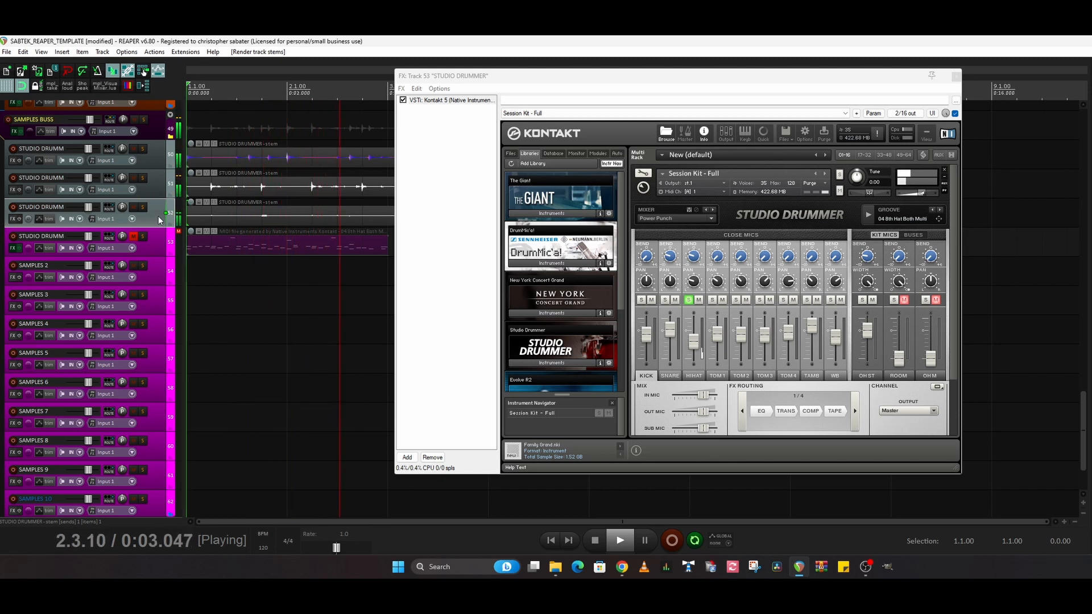
{"action": "key", "text": "space"}
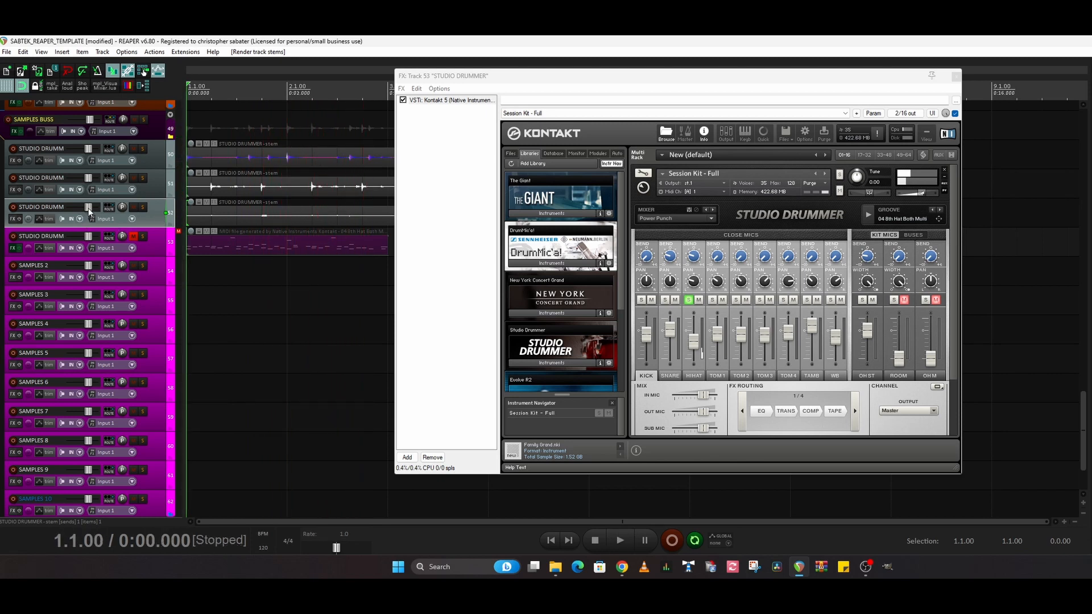
- Raise the hi-hat stem item's volume by about 4 dB, and play back the stems
{"action": "left_click_drag", "start_coordinate": [88, 209], "coordinate": [89, 209]}
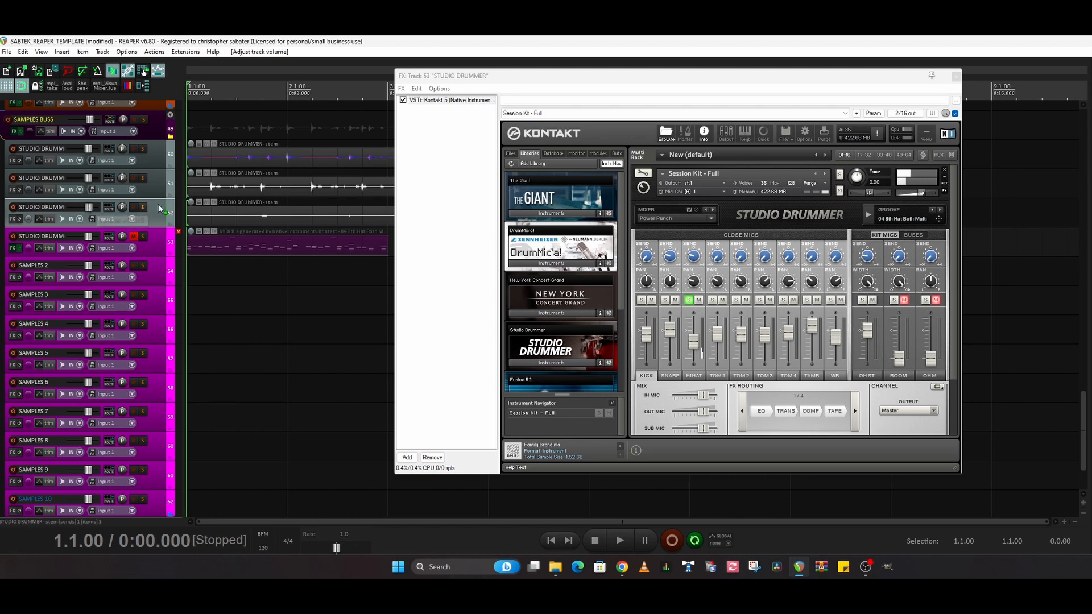
{"action": "left_click_drag", "start_coordinate": [191, 202], "coordinate": [190, 197]}
{"action": "key", "text": "space"}
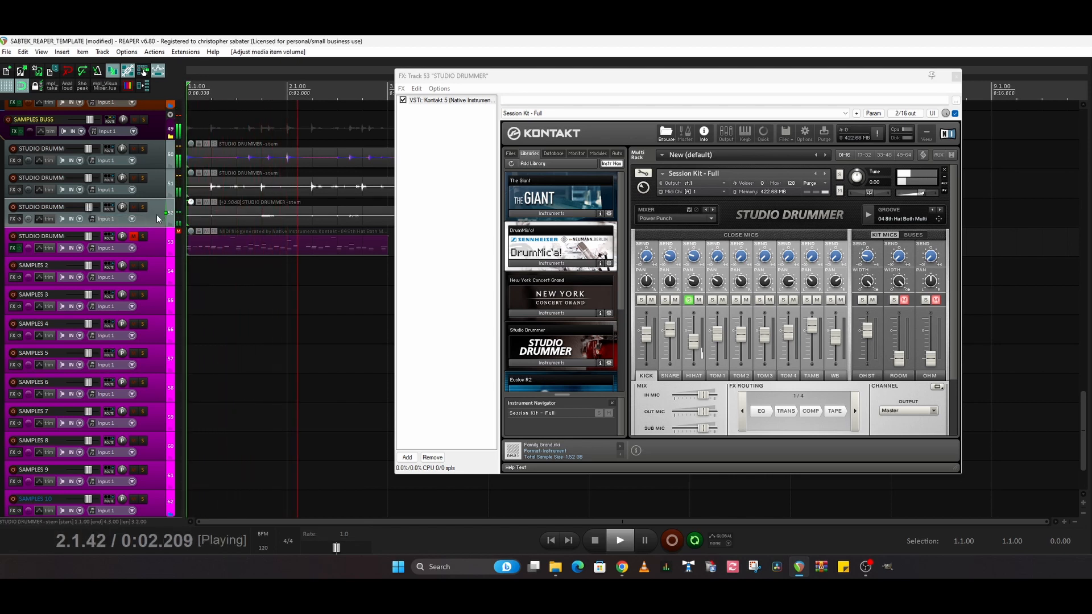
{"action": "key", "text": "space"}
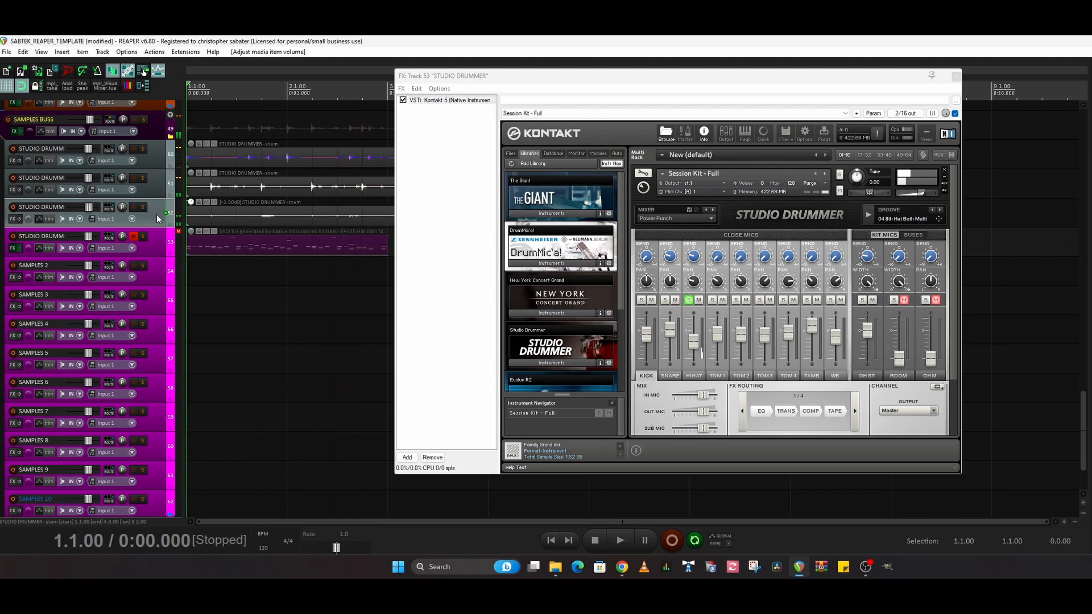
- Unmute the original STUDIO DRUMMER track, render it to a stereo stem with only the OH ST channel soloed, and audition the stems
{"action": "left_click", "coordinate": [134, 236]}
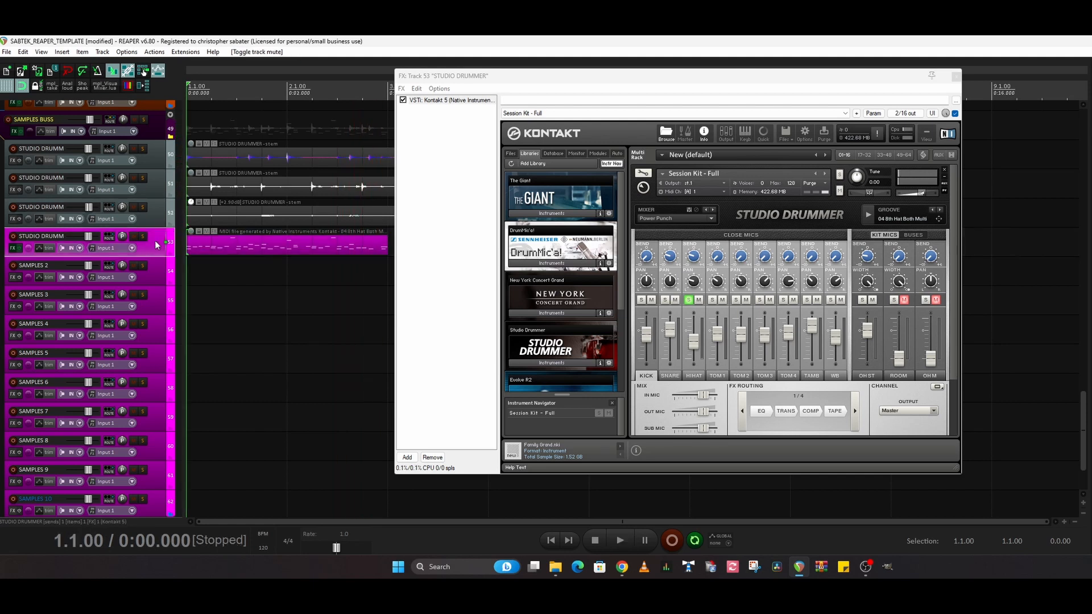
{"action": "left_click", "coordinate": [688, 300]}
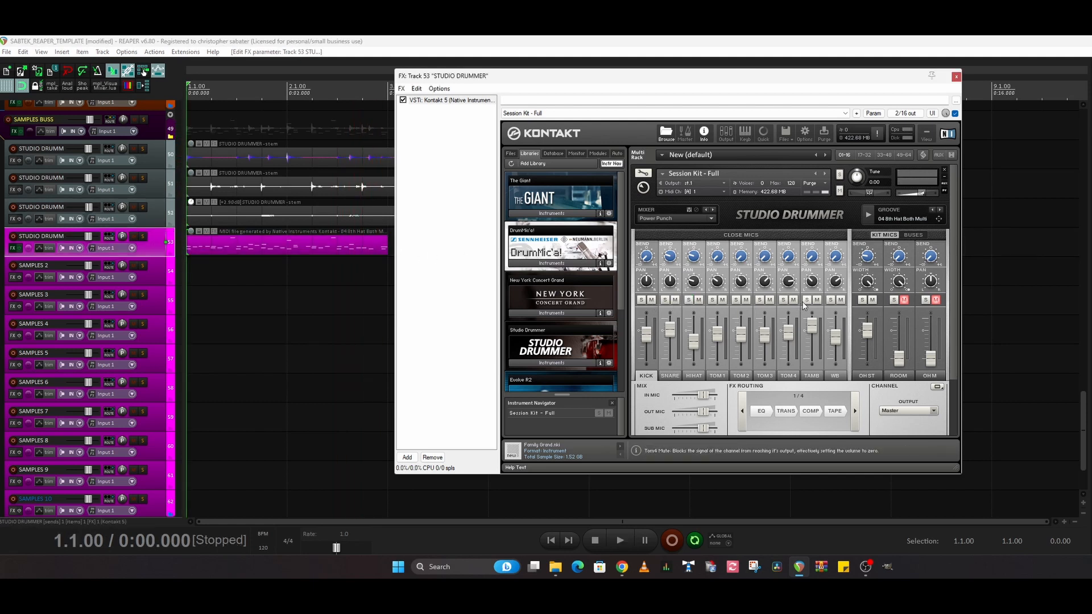
{"action": "left_click", "coordinate": [862, 300]}
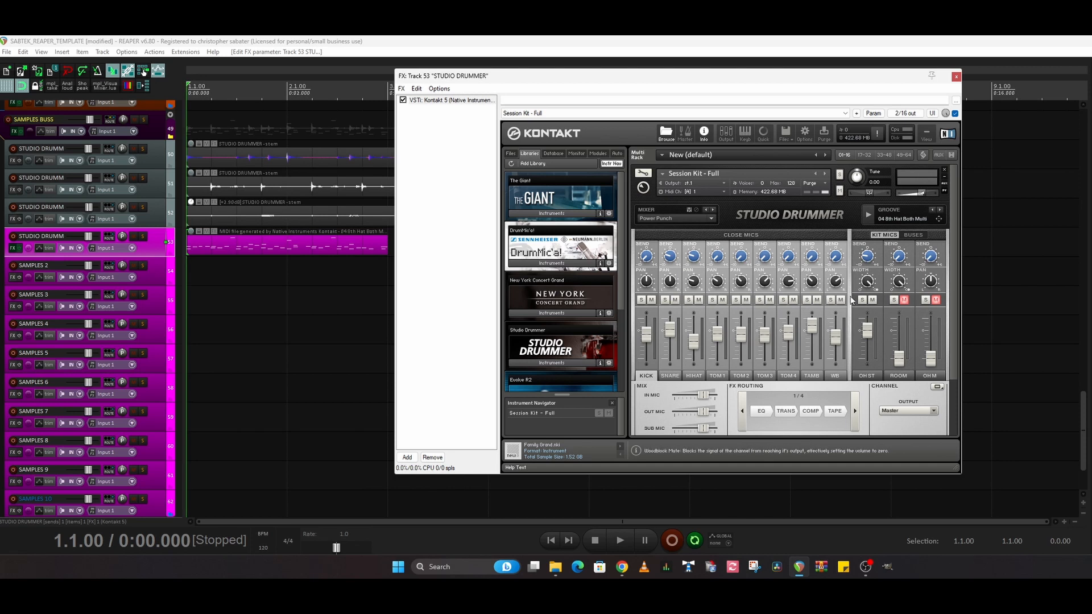
{"action": "right_click", "coordinate": [154, 244]}
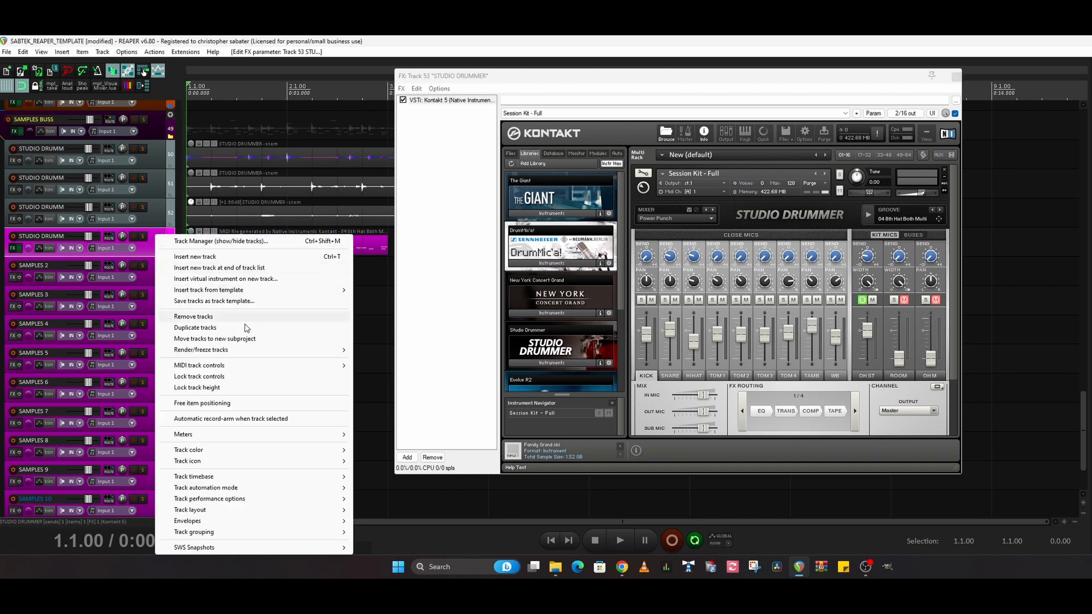
{"action": "mouse_move", "coordinate": [259, 350]}
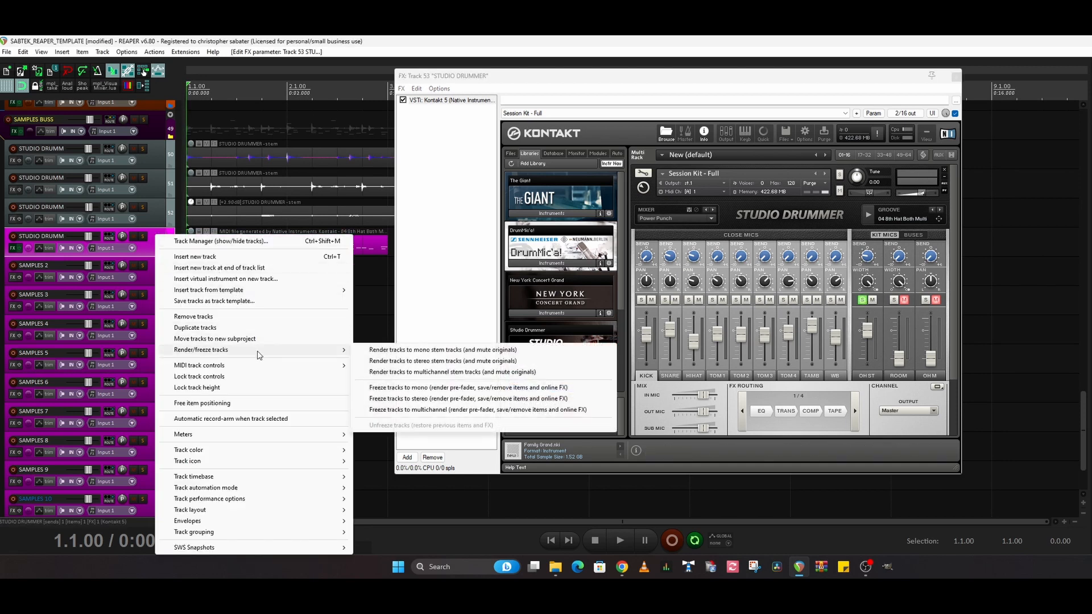
{"action": "left_click", "coordinate": [396, 361]}
{"action": "key", "text": "space"}
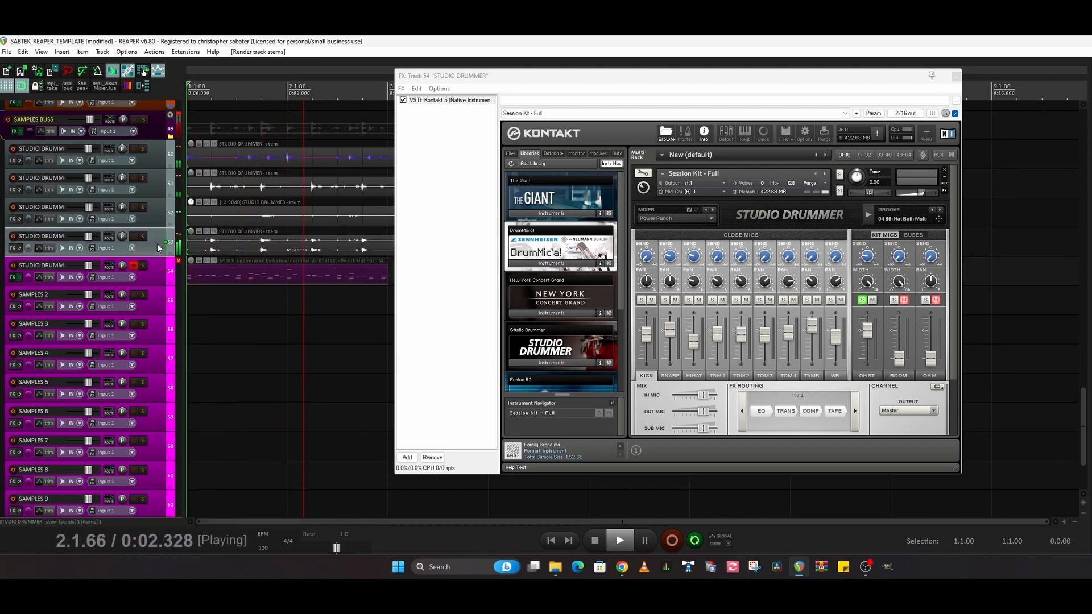
{"action": "key", "text": "space"}
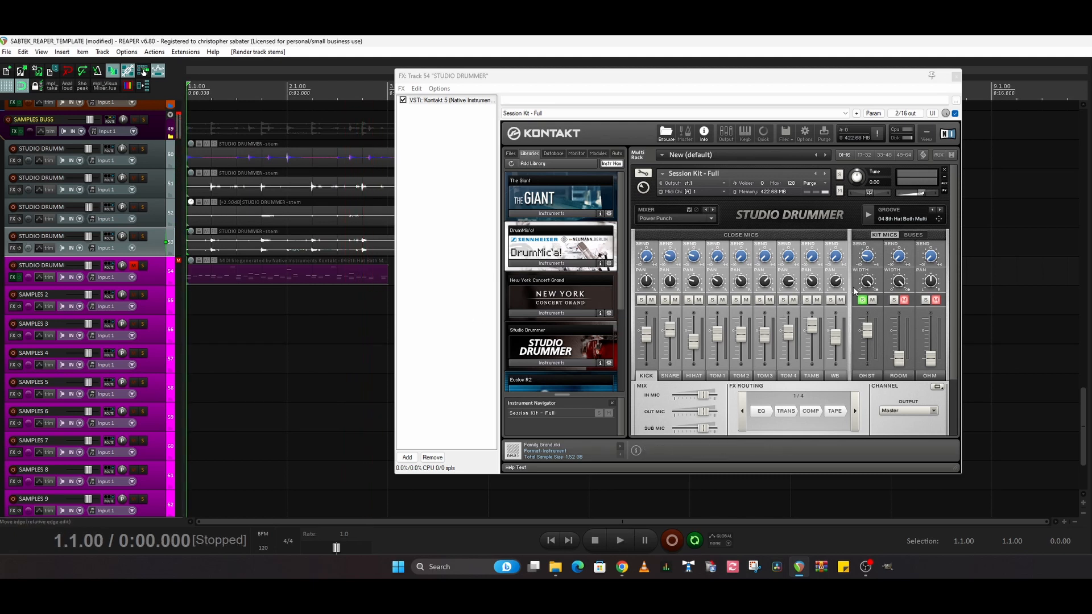
{"action": "left_click", "coordinate": [863, 301]}
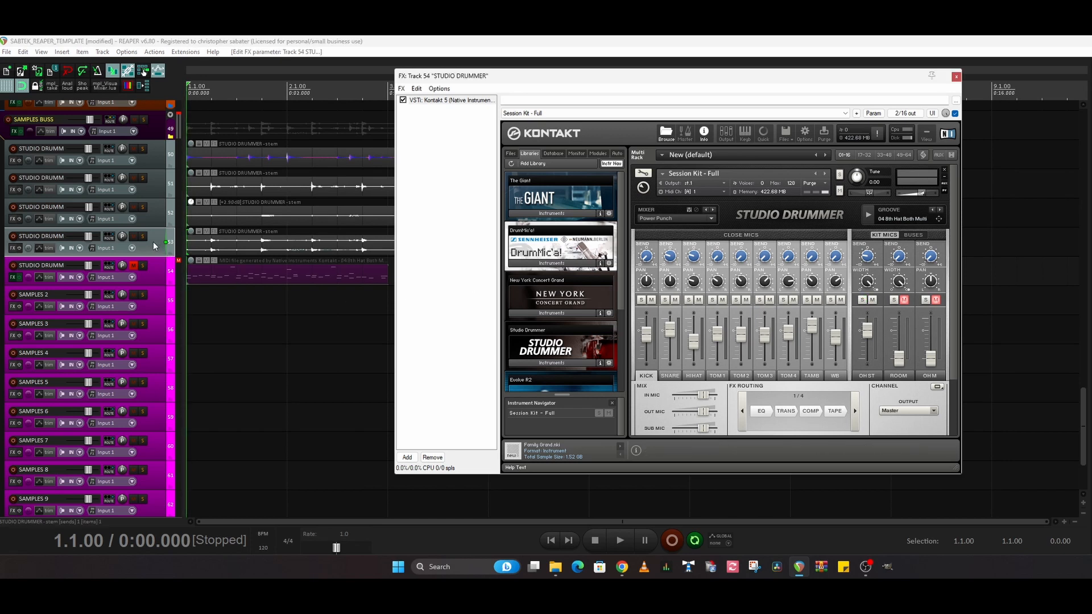
{"action": "left_click", "coordinate": [957, 78]}
- Remove the original STUDIO DRUMMER track together with the unused tracks SAMPLES 2 through SAMPLES 10
{"action": "key", "text": "ctrl+m"}
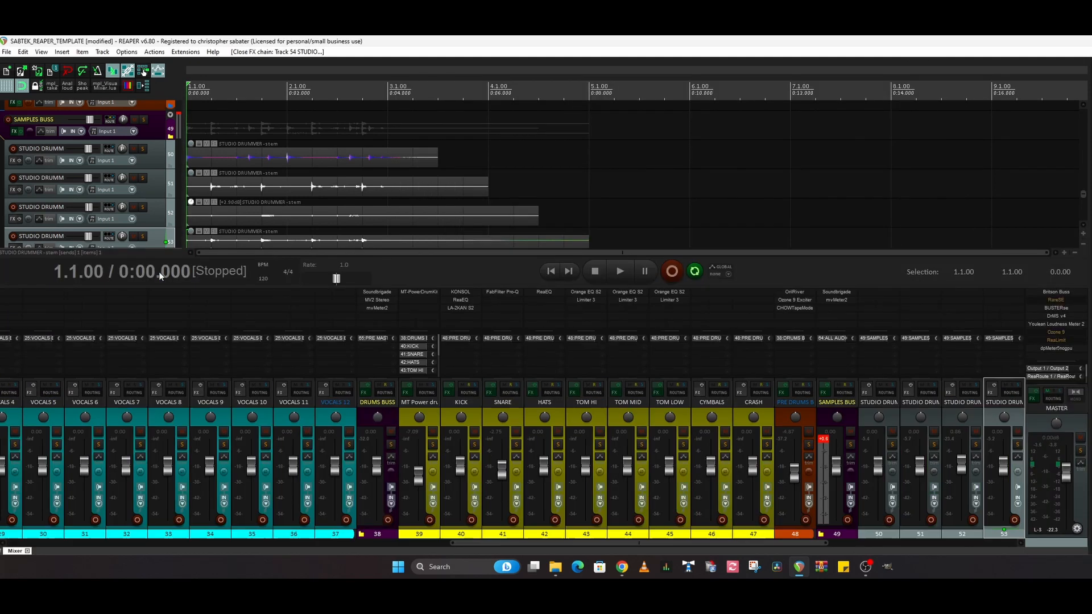
{"action": "left_click_drag", "start_coordinate": [680, 541], "coordinate": [793, 545]}
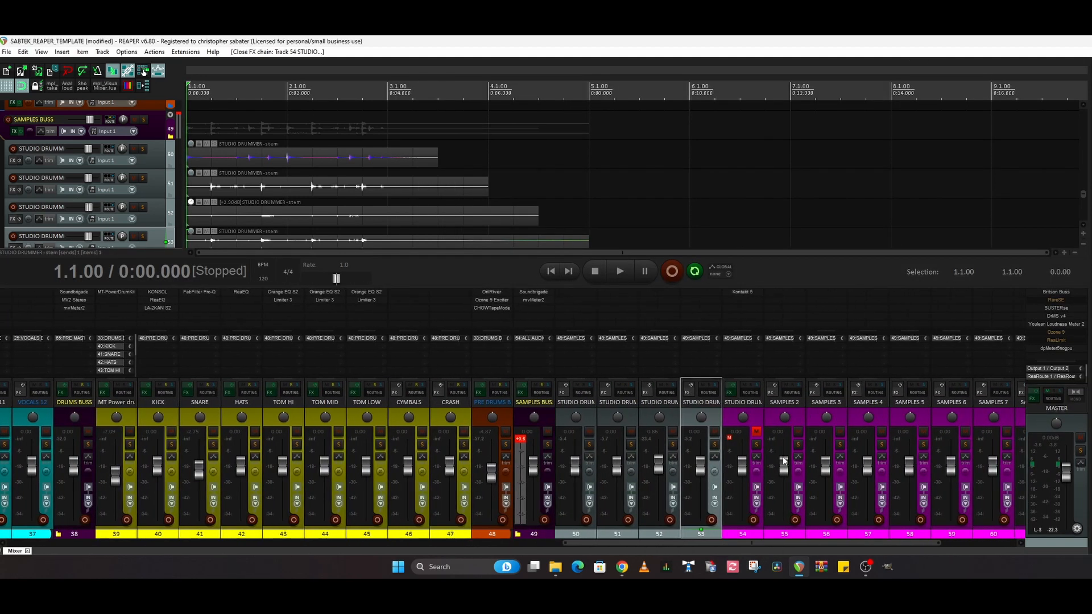
{"action": "left_click", "coordinate": [756, 420]}
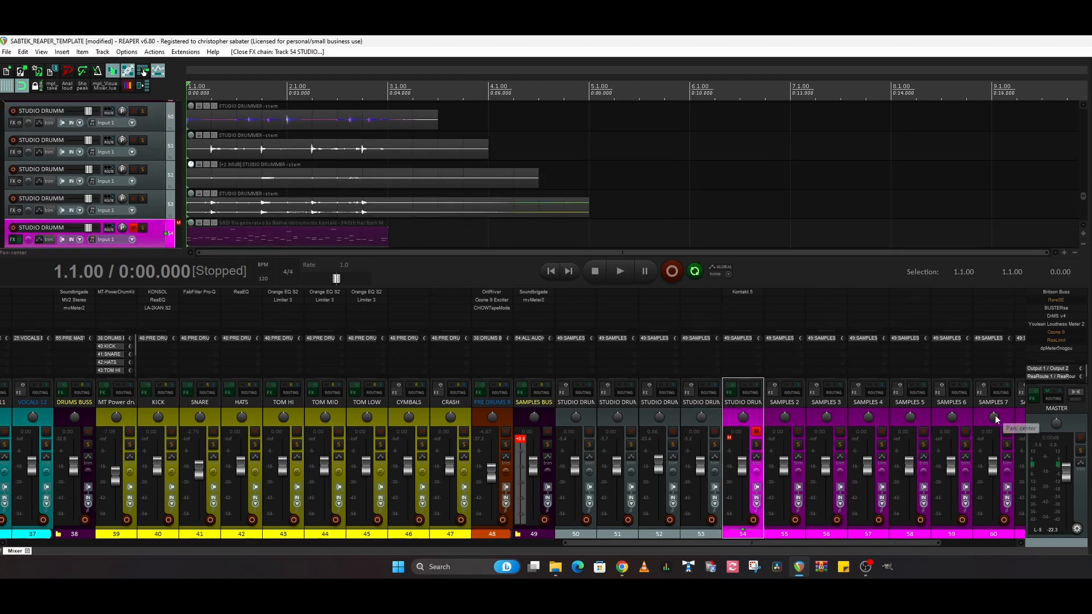
{"action": "left_click_drag", "start_coordinate": [931, 541], "coordinate": [1001, 545]}
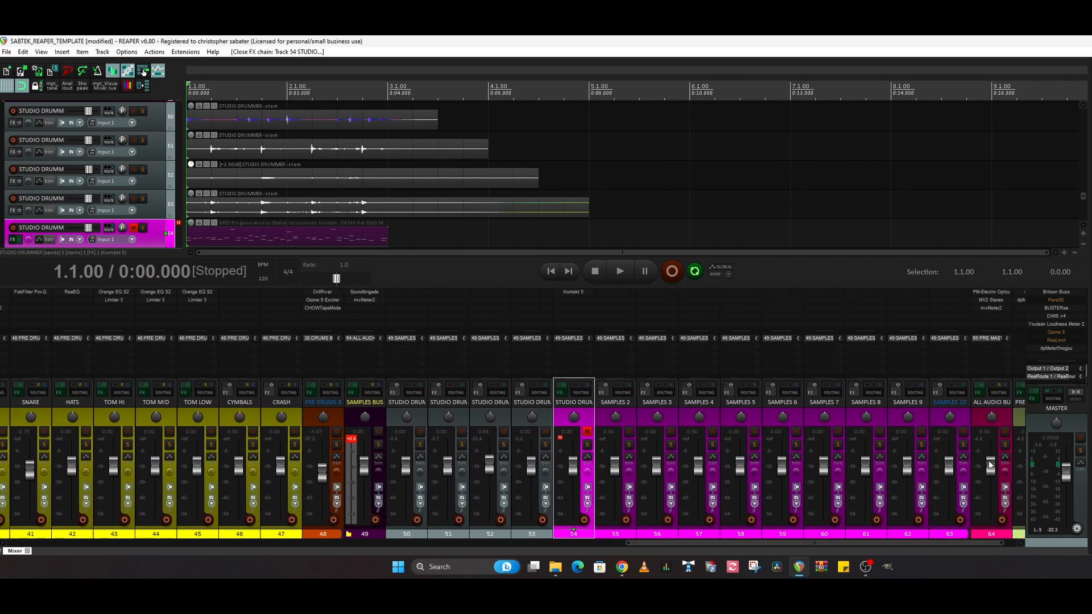
{"action": "left_click", "coordinate": [963, 420], "text": "shift"}
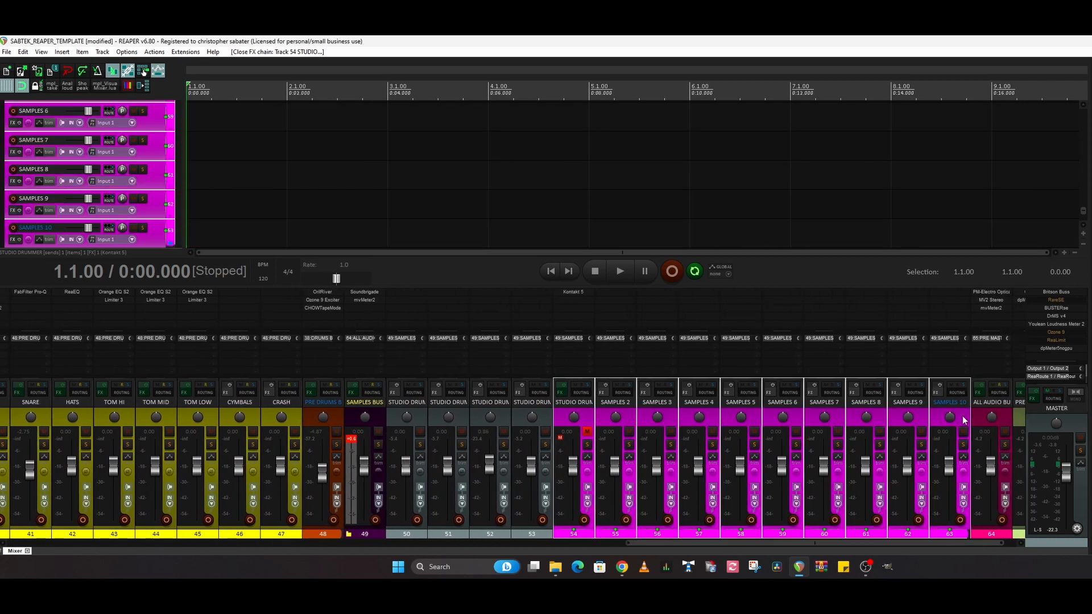
{"action": "right_click", "coordinate": [963, 420]}
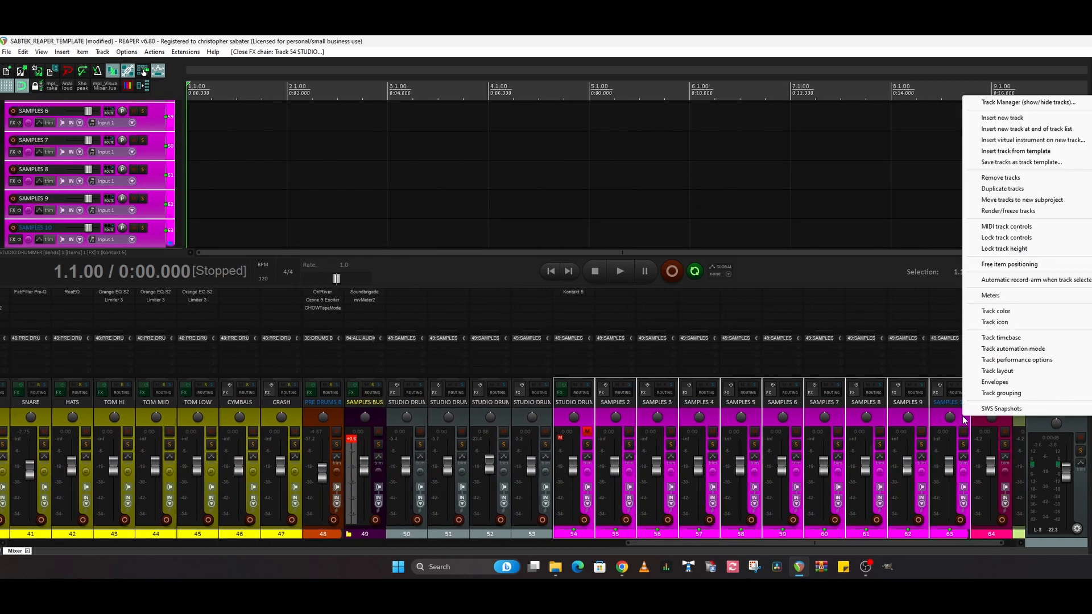
{"action": "left_click", "coordinate": [1008, 177]}
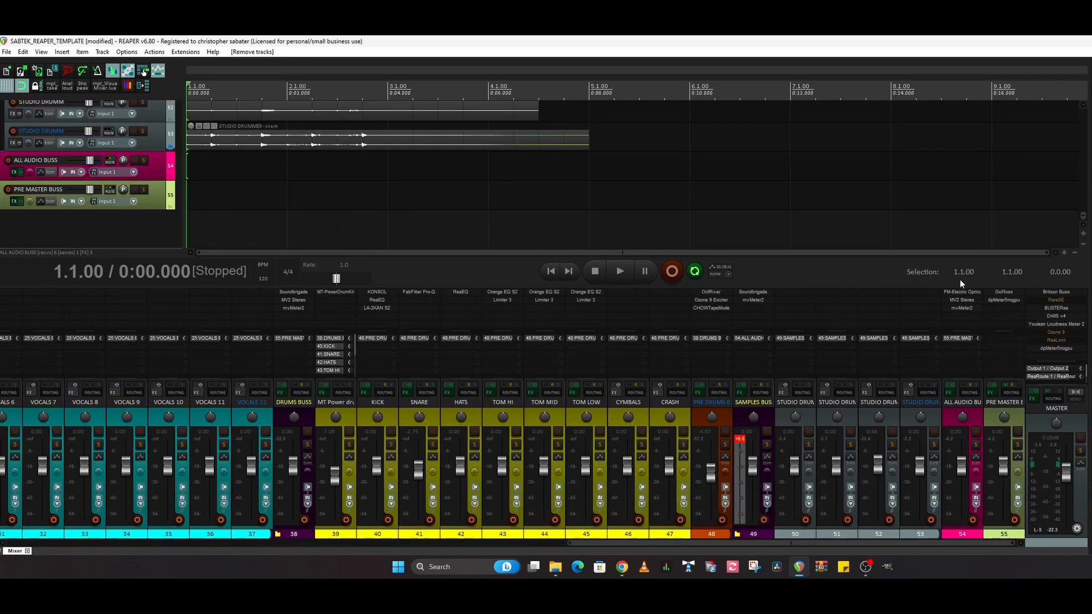
- Route all four STUDIO DRUMMER stem tracks to SAMPLES BUSS with sends, and check the receives on the buss
{"action": "left_click", "coordinate": [807, 415]}
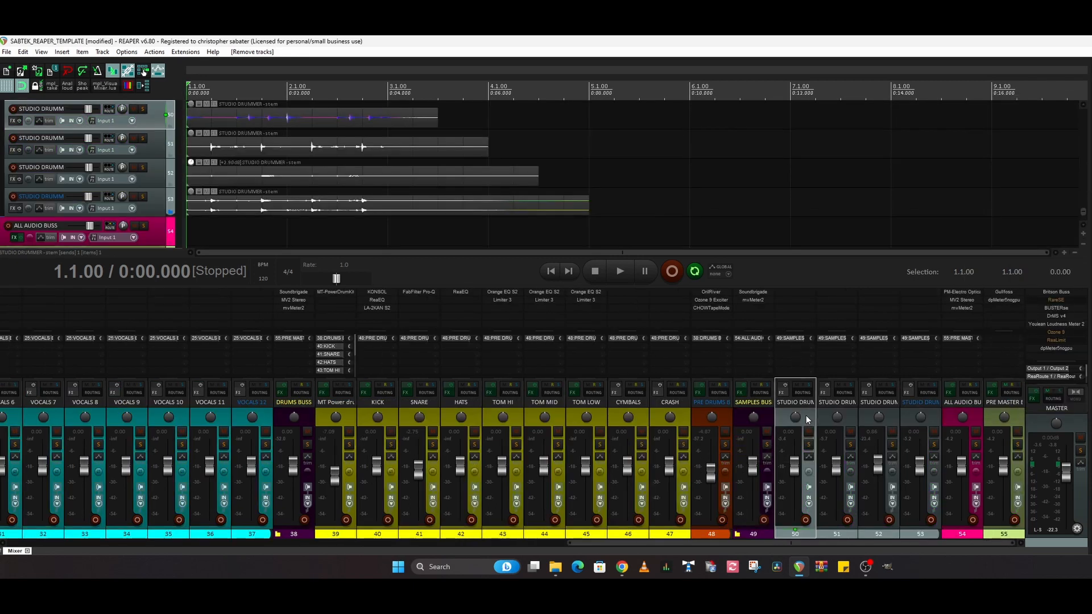
{"action": "left_click", "coordinate": [909, 417], "text": "shift"}
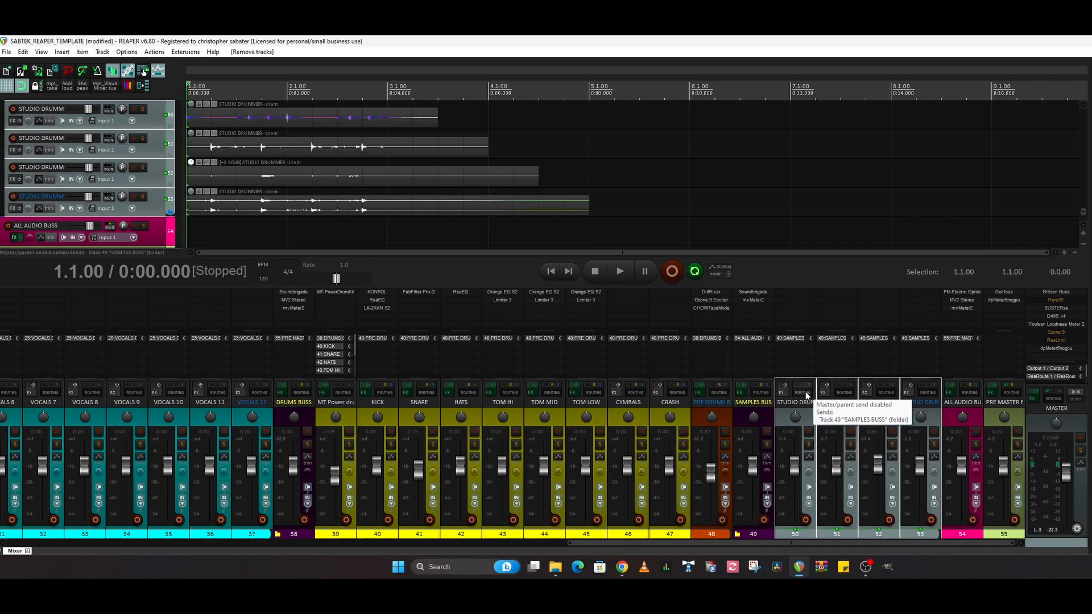
{"action": "mouse_move", "coordinate": [806, 392]}
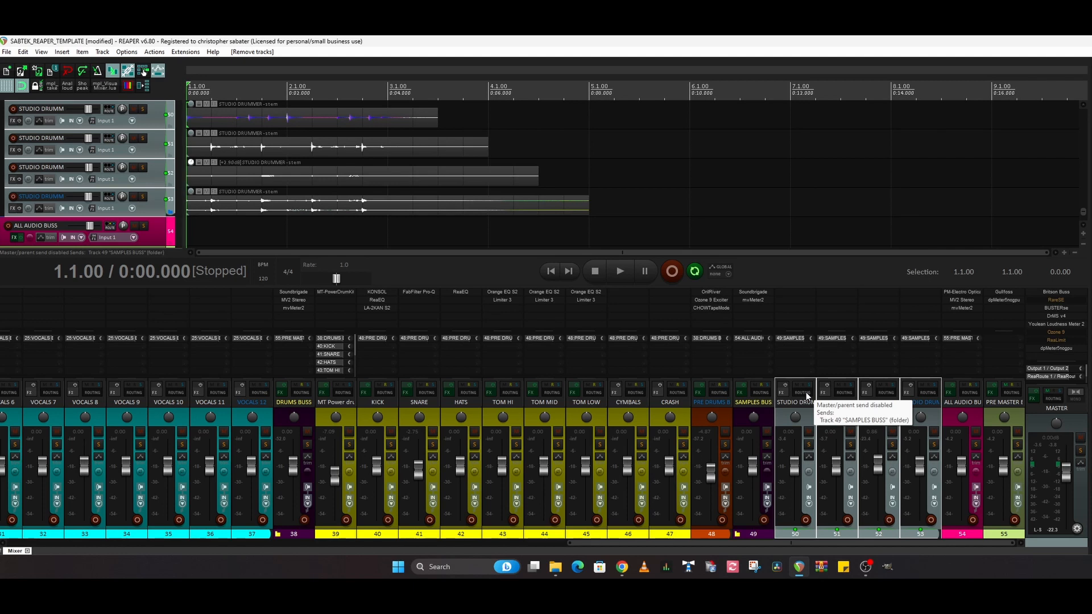
{"action": "left_click_drag", "start_coordinate": [808, 396], "coordinate": [763, 398]}
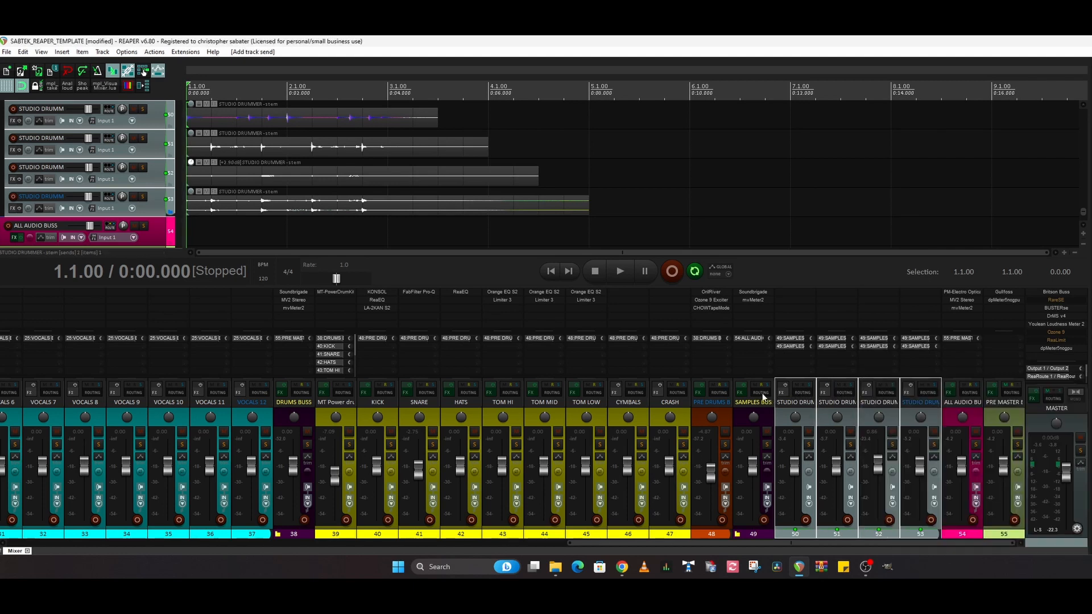
{"action": "left_click", "coordinate": [765, 397]}
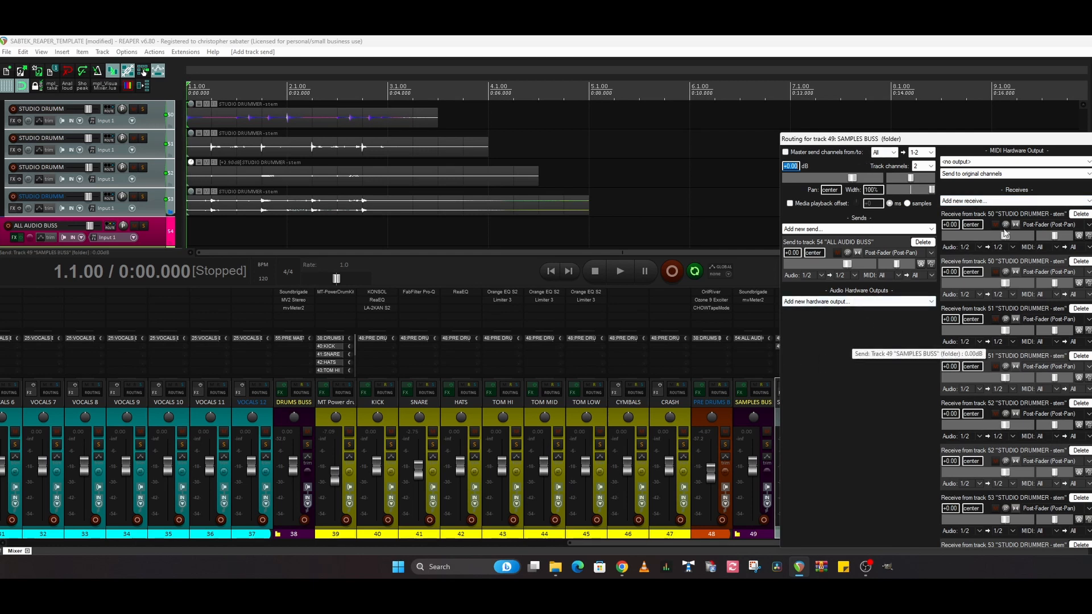
{"action": "left_click", "coordinate": [1088, 139]}
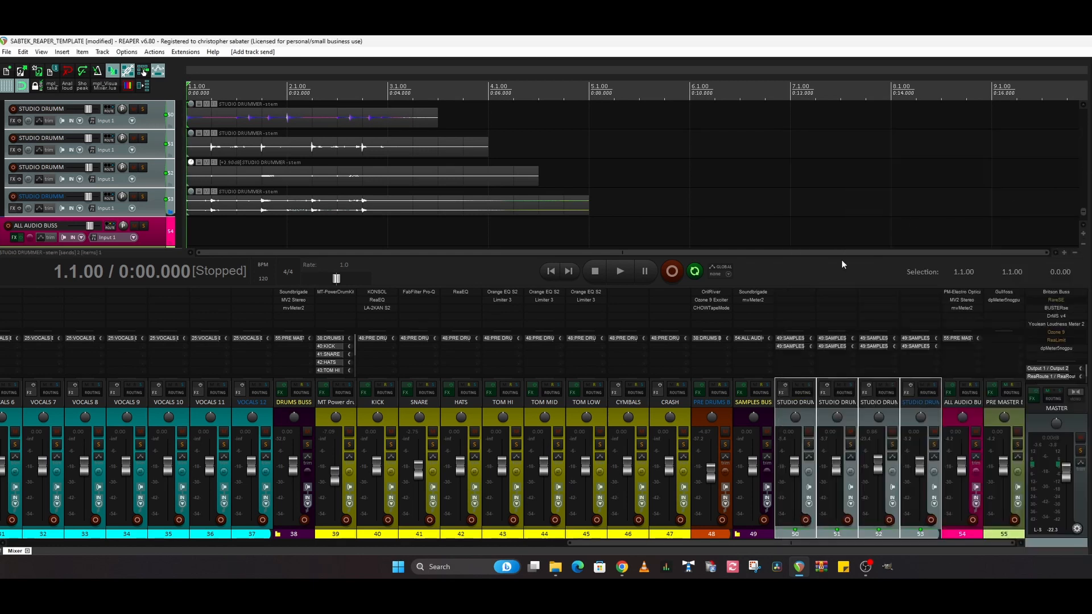
- Lower the SAMPLES BUSS volume while playing back the stems, and clear its clip indicator
{"action": "key", "text": "space"}
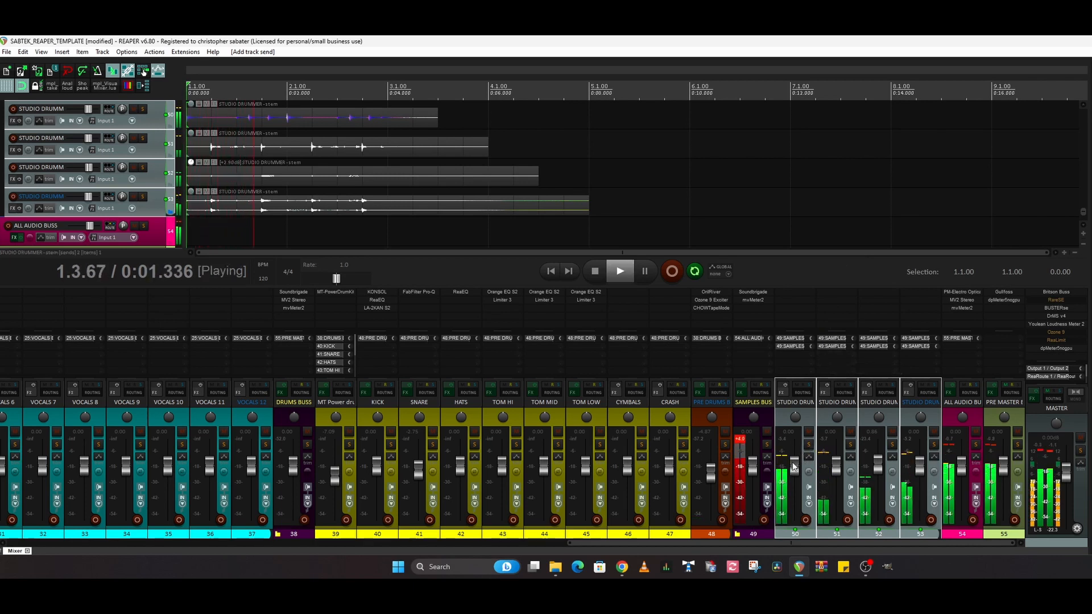
{"action": "left_click_drag", "start_coordinate": [752, 463], "coordinate": [752, 472]}
{"action": "key", "text": "space"}
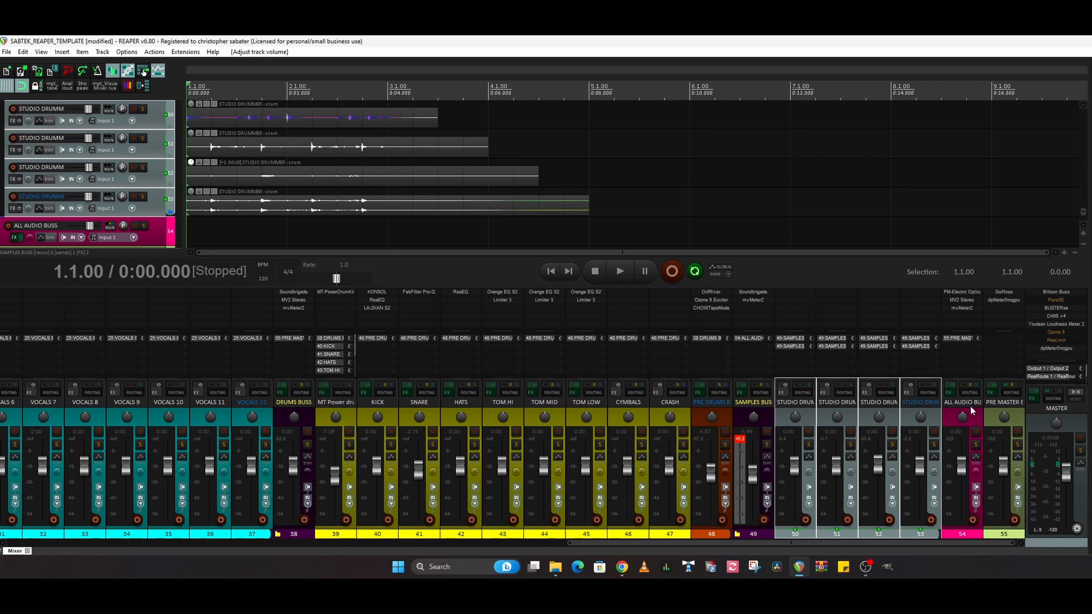
{"action": "left_click", "coordinate": [810, 417]}
{"action": "left_click", "coordinate": [808, 418], "text": "ctrl"}
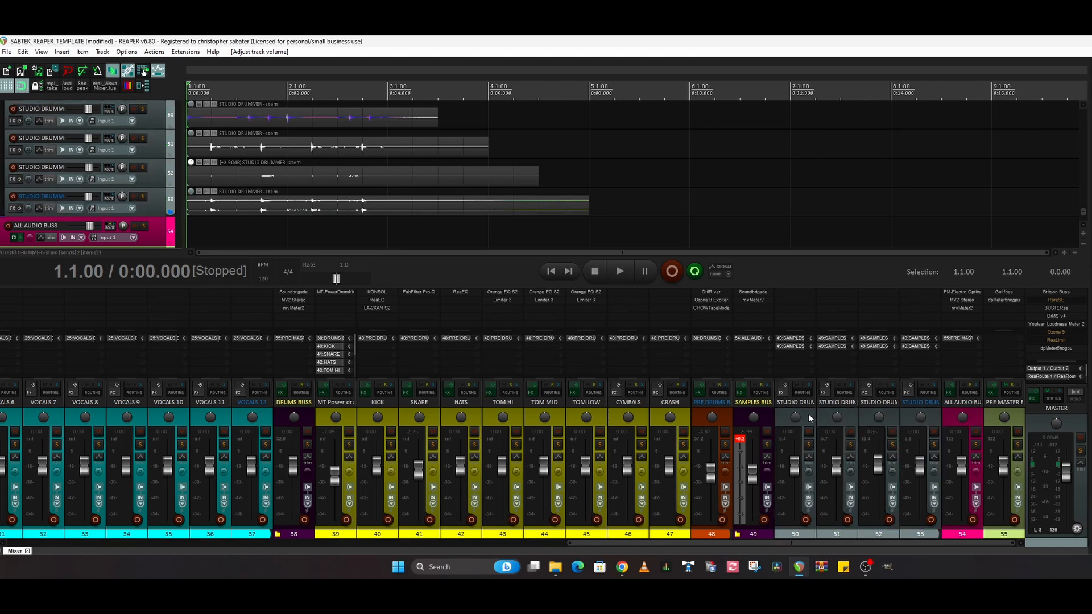
{"action": "left_click", "coordinate": [741, 443]}
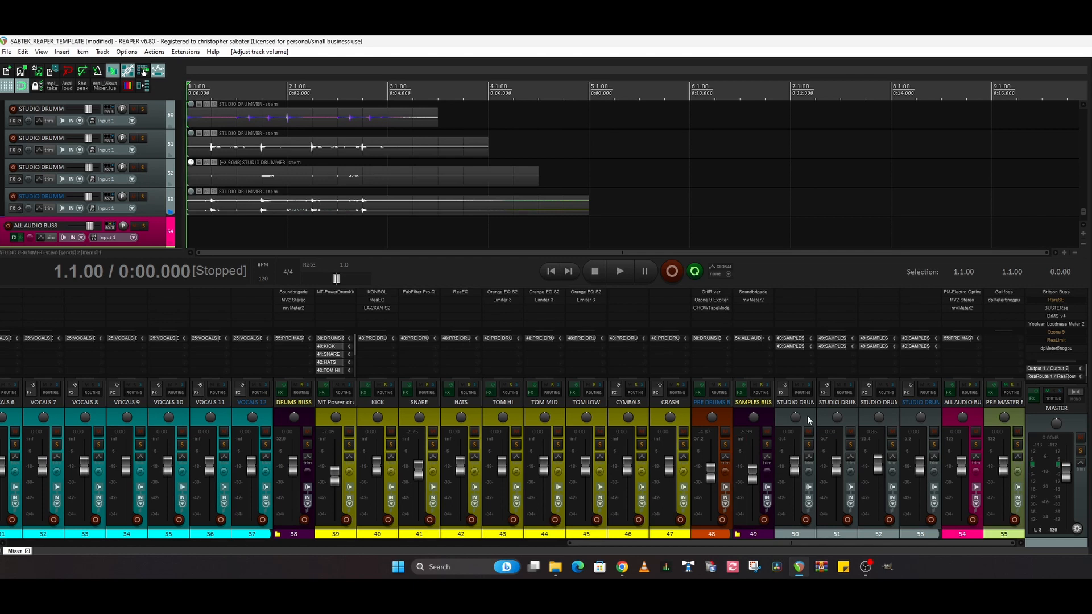